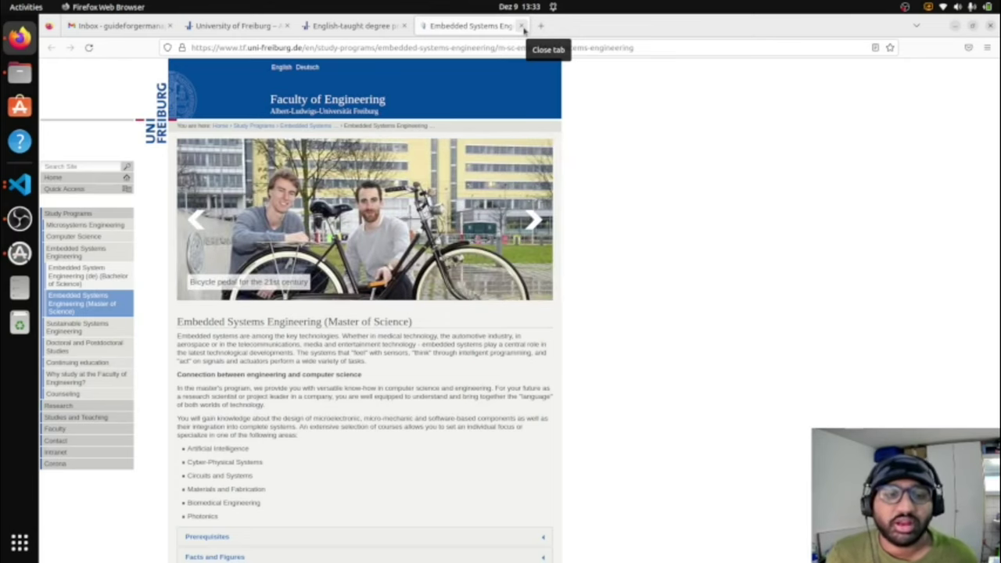
# Step: Close the programme page, go to the online application portal and open its self-registration form for a new applicant account
pyautogui.click(523, 27)
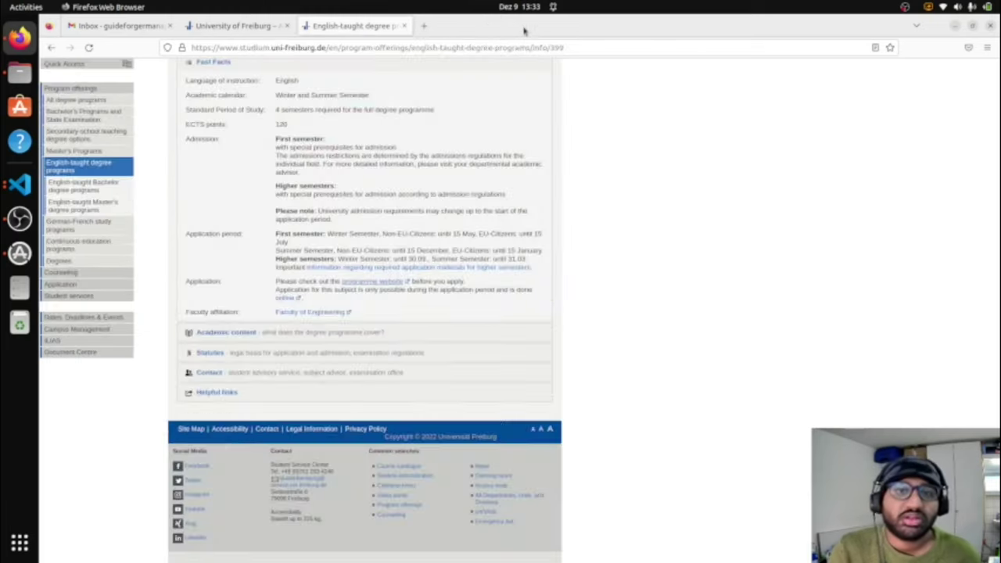
pyautogui.click(280, 305)
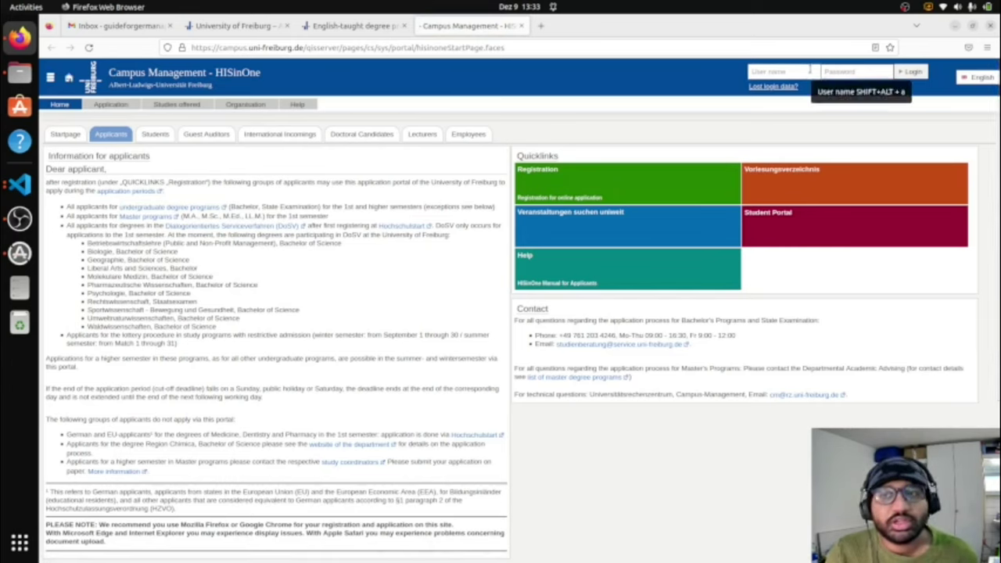
pyautogui.click(583, 183)
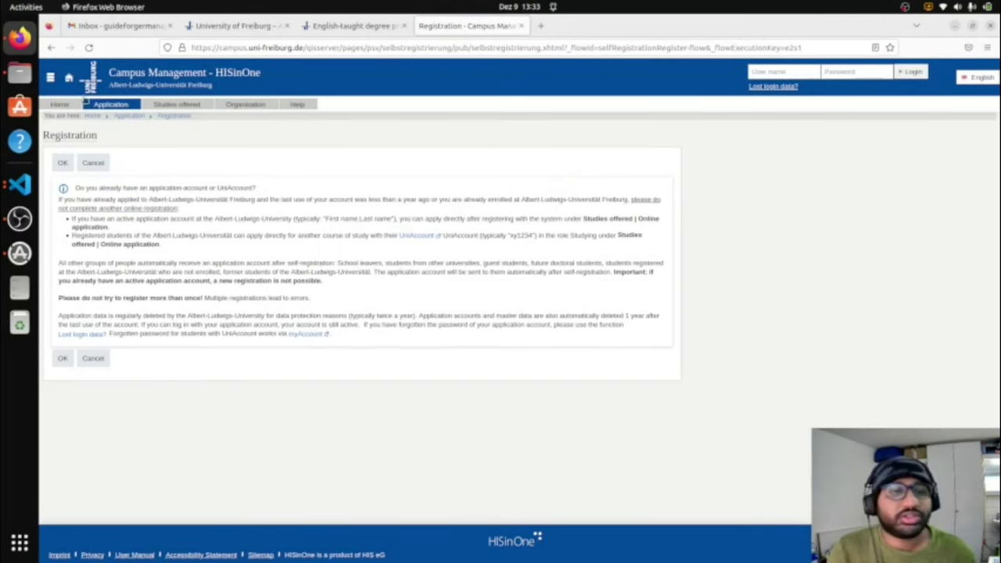
pyautogui.click(69, 164)
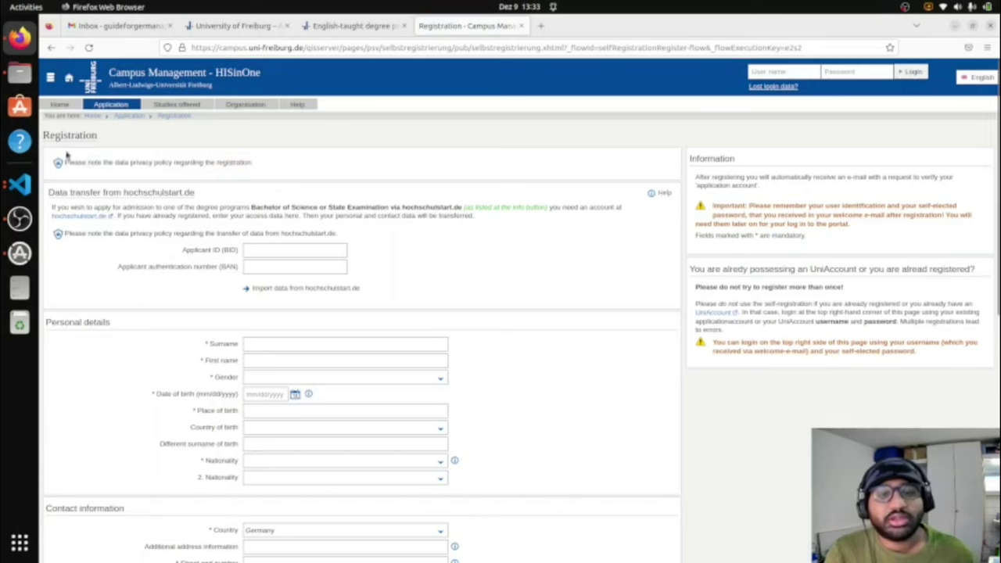
# Step: Accept the data privacy policies and submit the completed registration form, declining to save the login in the browser
pyautogui.scroll(-5, 550, 313)
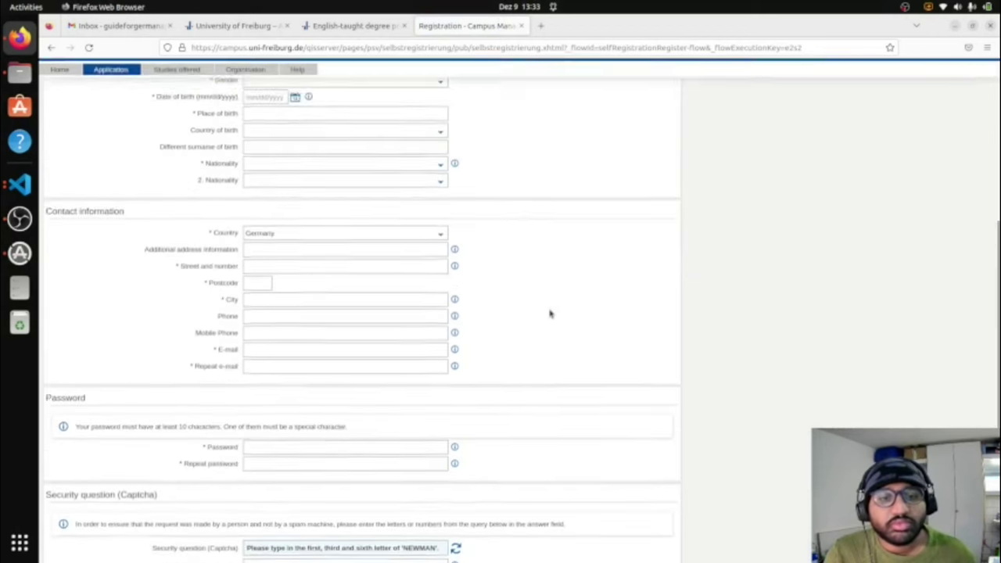
pyautogui.scroll(3, 541, 326)
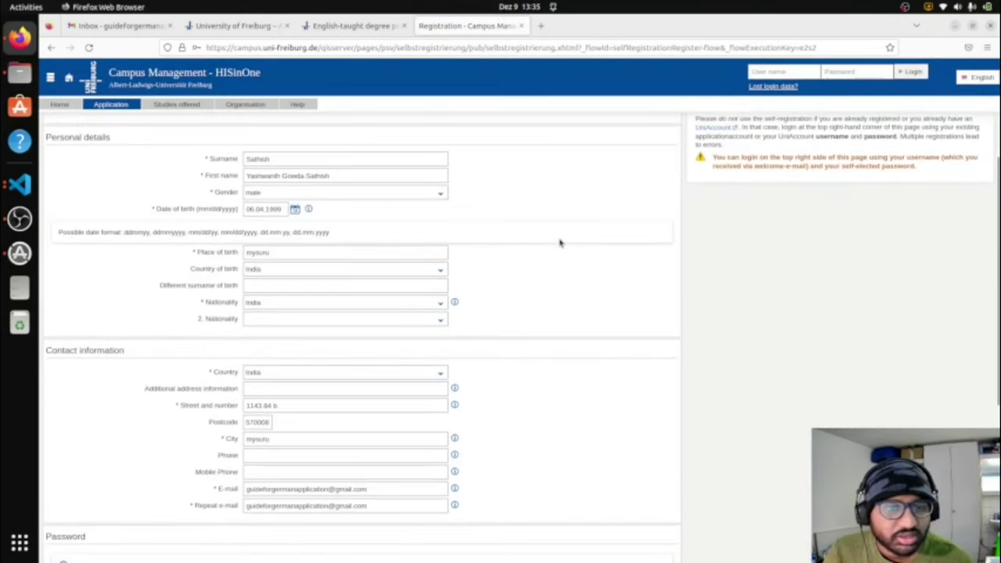
pyautogui.scroll(-5, 559, 243)
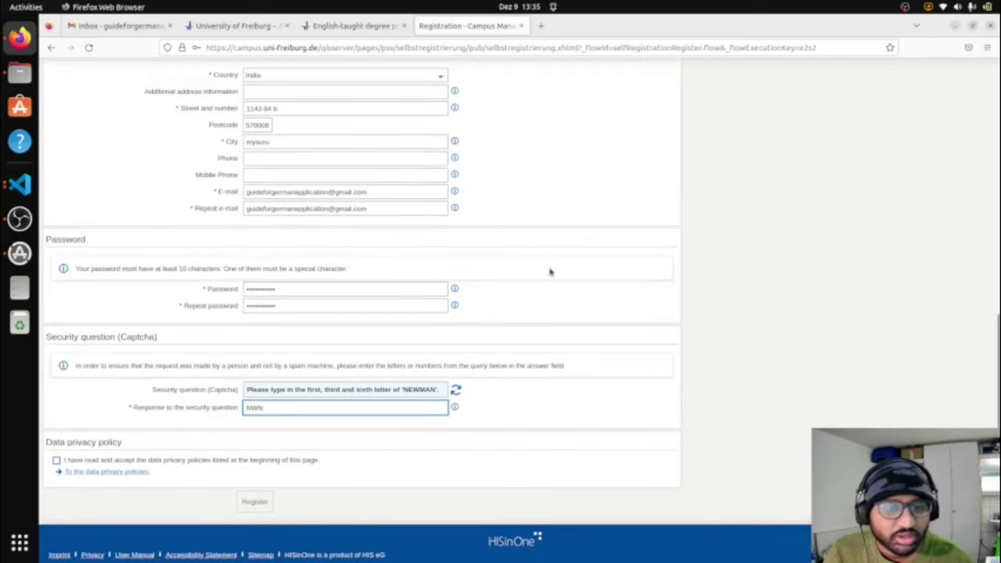
pyautogui.click(56, 460)
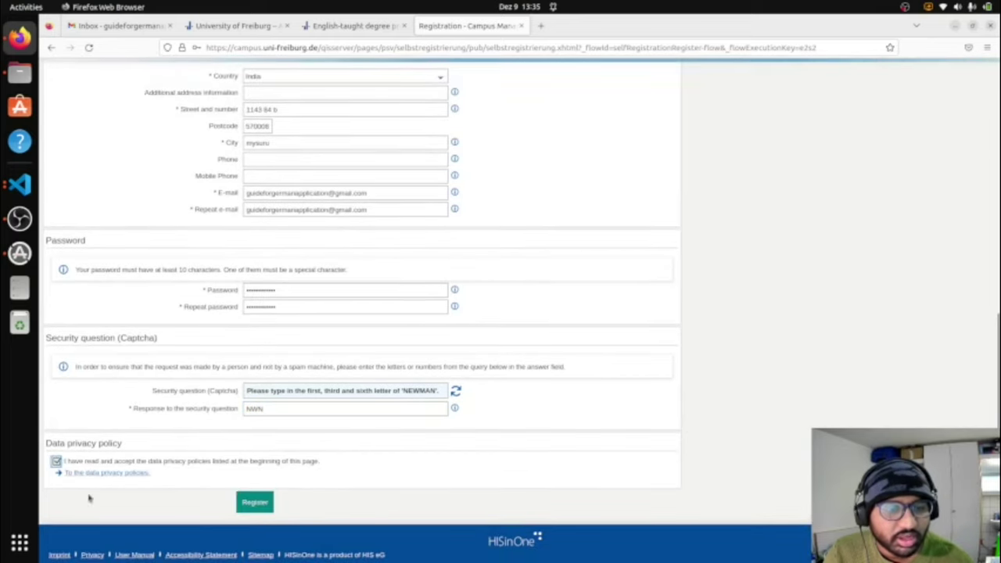
pyautogui.click(252, 501)
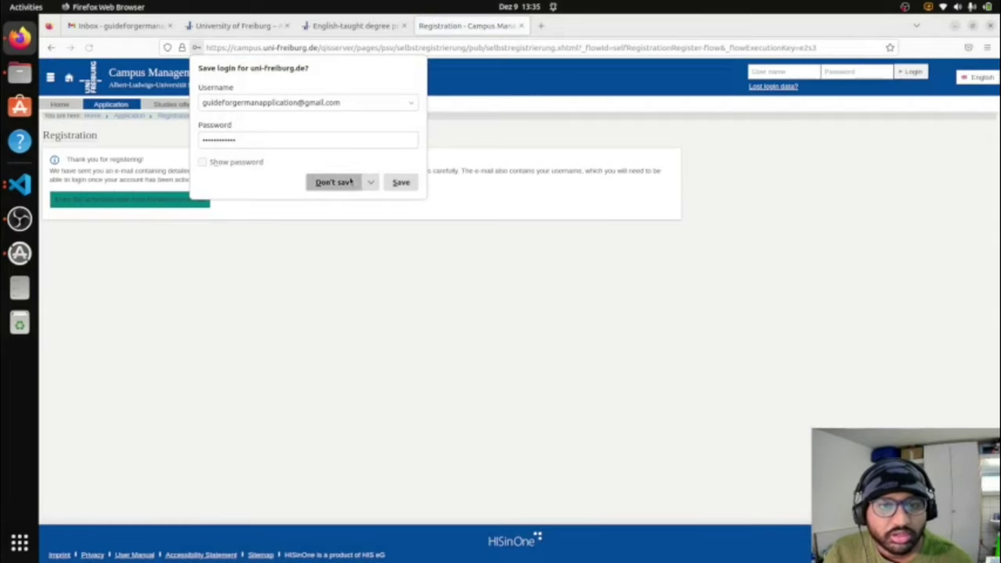
pyautogui.click(351, 183)
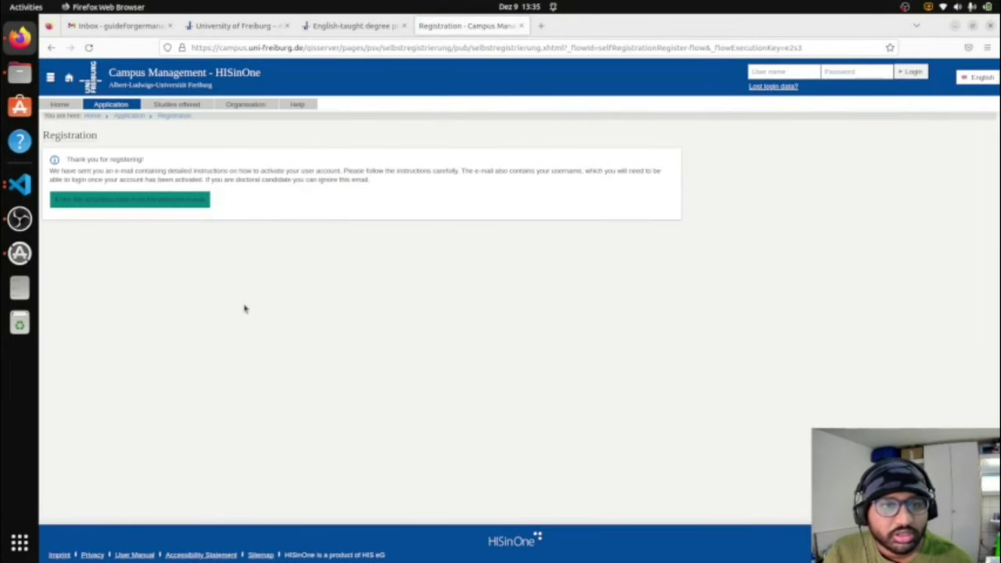
# Step: Open the Campus Management welcome e-mail in the Gmail inbox and follow its link to confirm the e-mail address
pyautogui.moveTo(50, 170); pyautogui.dragTo(180, 167)
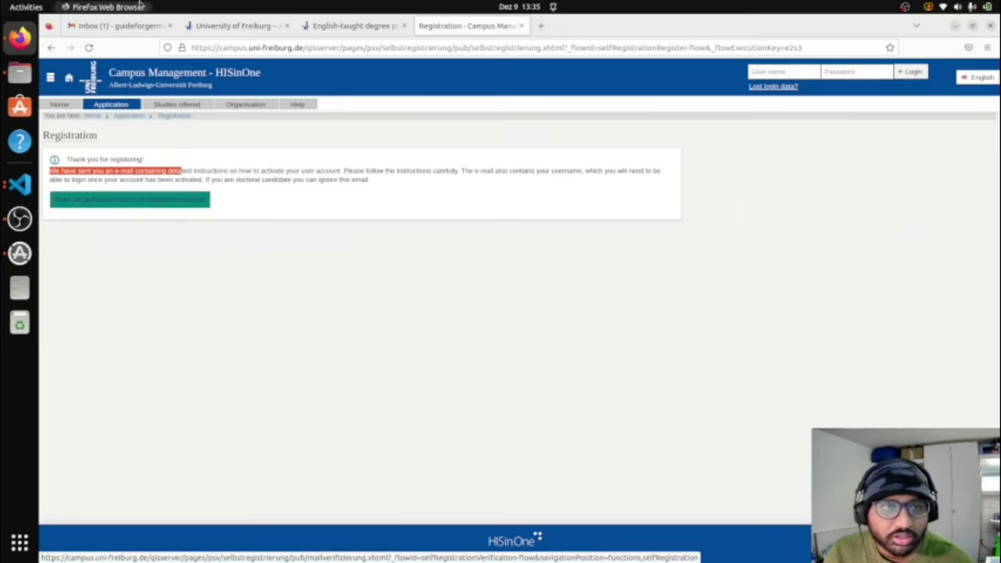
pyautogui.click(117, 25)
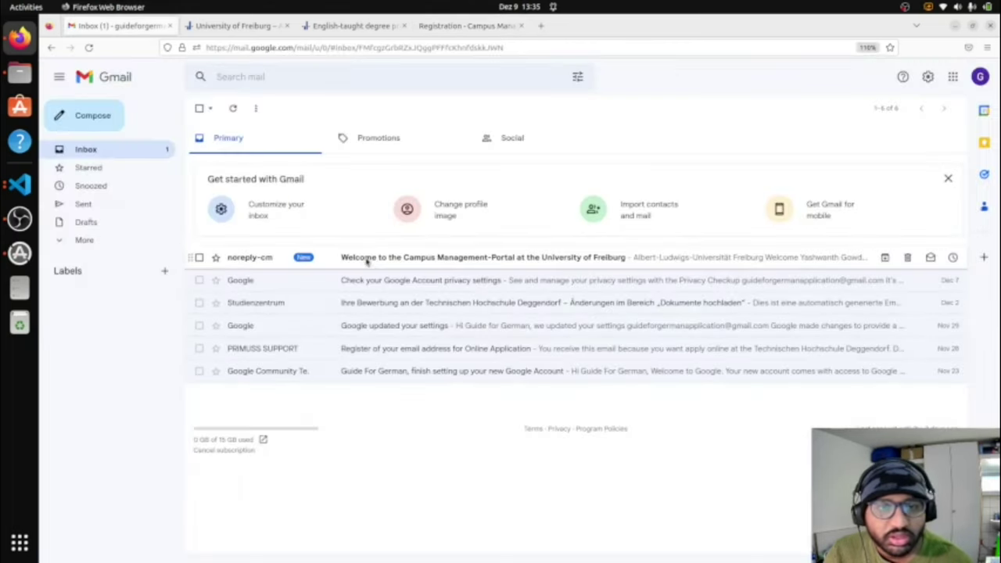
pyautogui.click(369, 258)
pyautogui.scroll(-3, 577, 341)
pyautogui.click(576, 341)
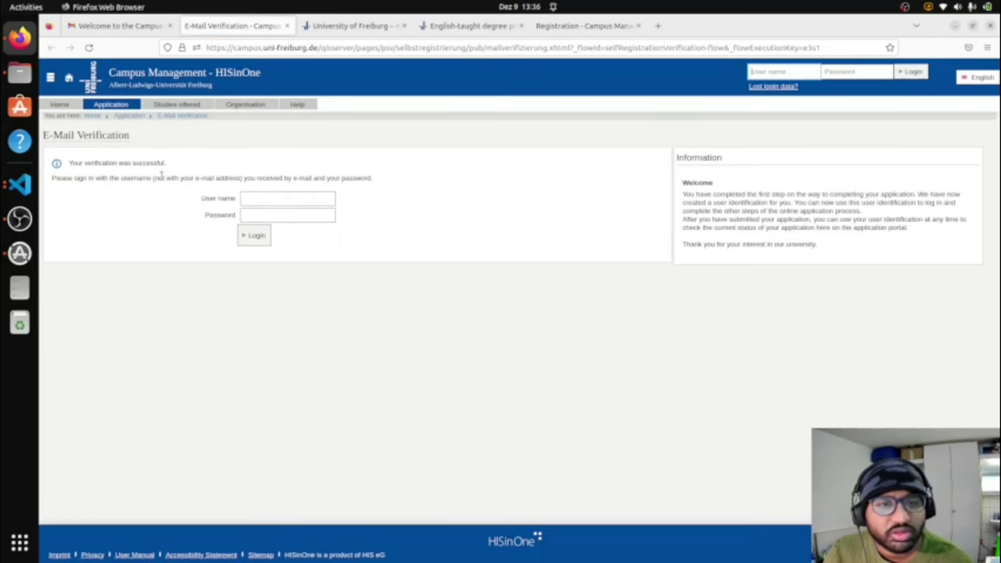
# Step: Copy the assigned user ID from the welcome e-mail for signing in to the portal
pyautogui.moveTo(155, 178); pyautogui.dragTo(52, 179)
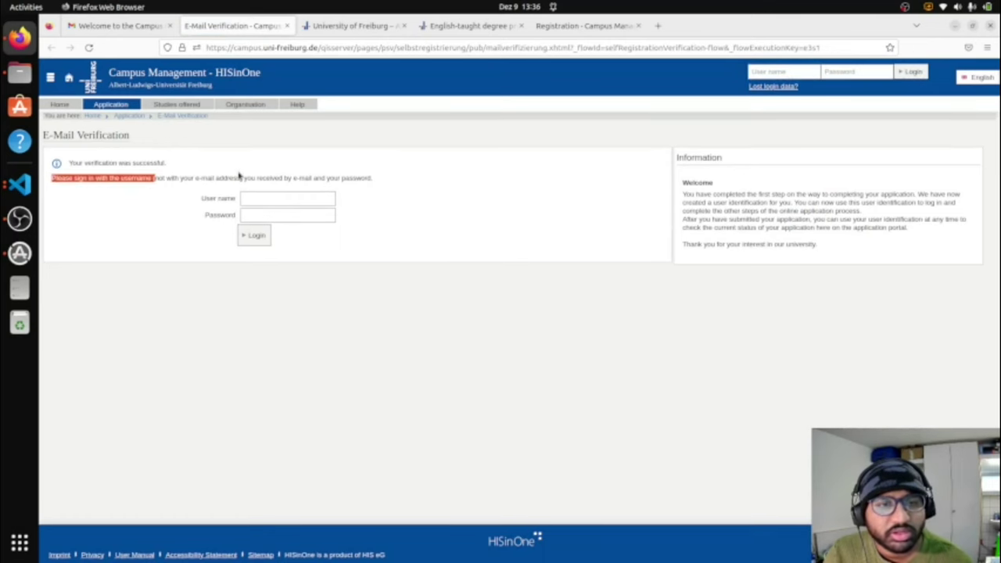
pyautogui.click(118, 25)
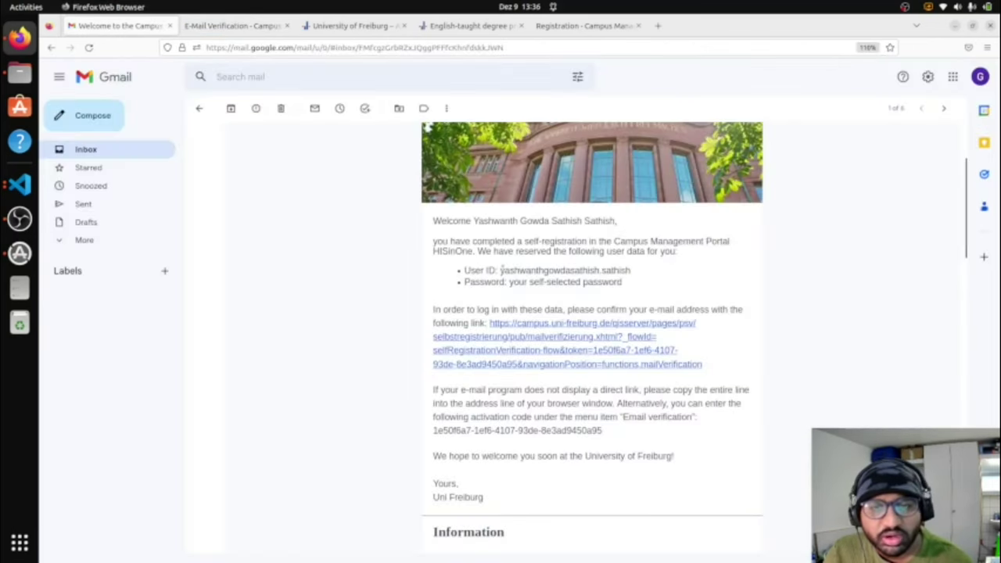
pyautogui.moveTo(579, 267); pyautogui.dragTo(630, 272)
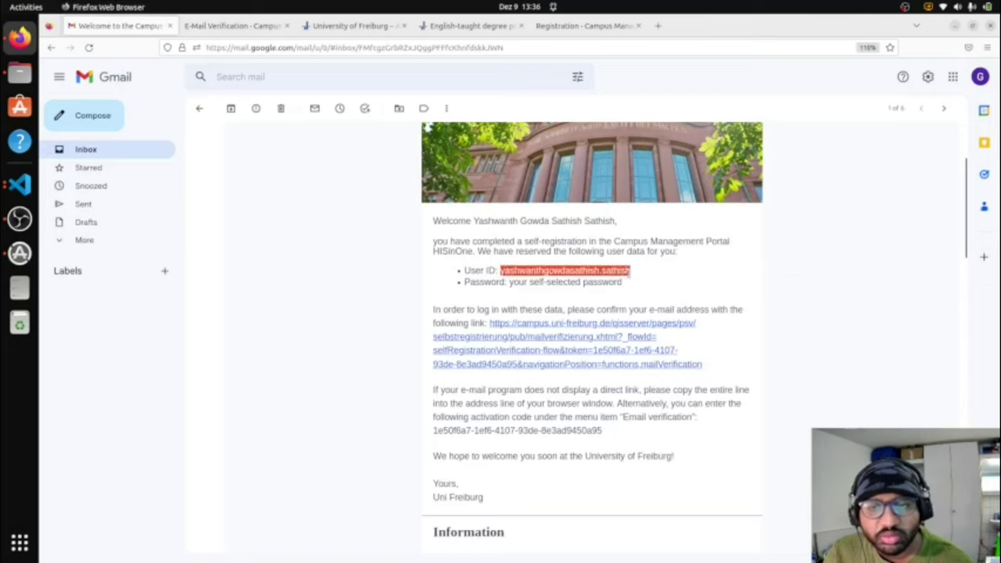
pyautogui.rightClick(607, 272)
pyautogui.click(635, 365)
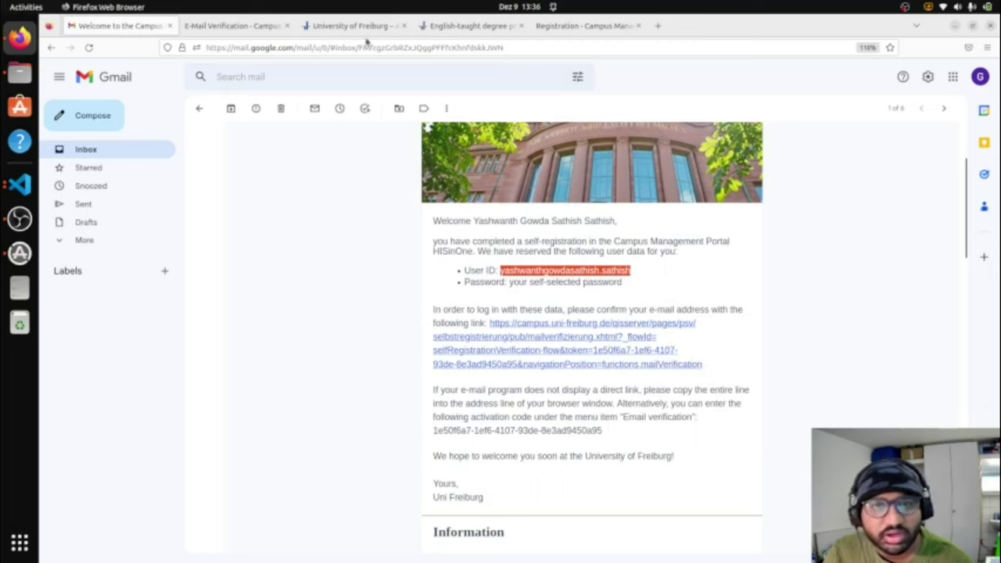
# Step: Sign in on the E-Mail Verification page with the copied user name and the account password, without saving the login
pyautogui.click(257, 27)
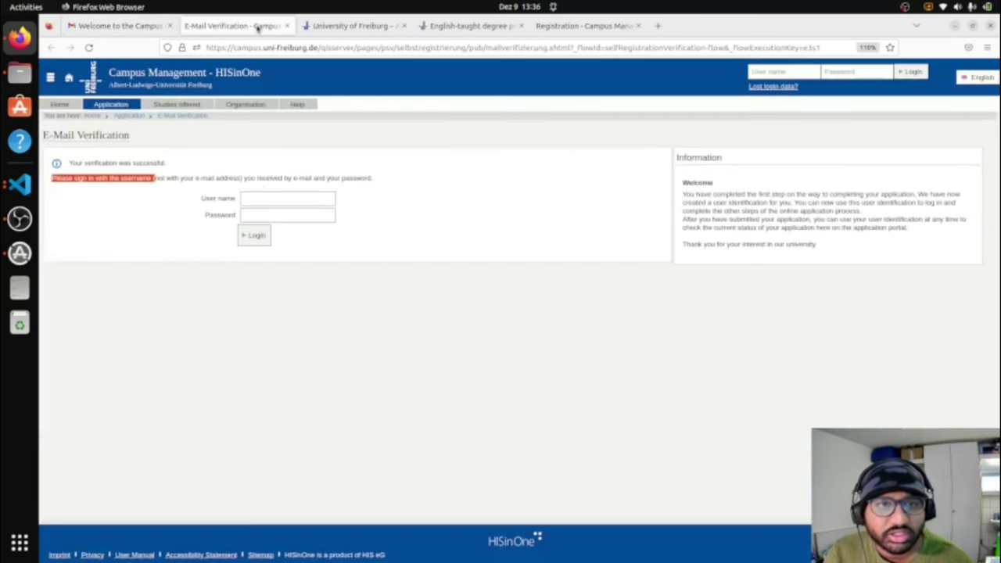
pyautogui.click(273, 203)
pyautogui.hotkey('ctrl', 'v')
pyautogui.click(280, 215)
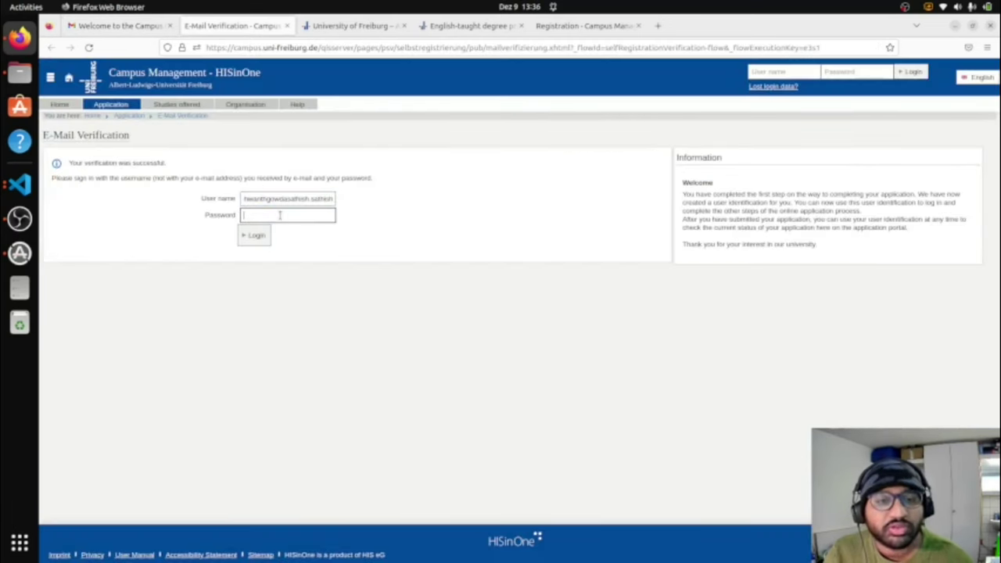
pyautogui.write('••')
pyautogui.click(280, 216)
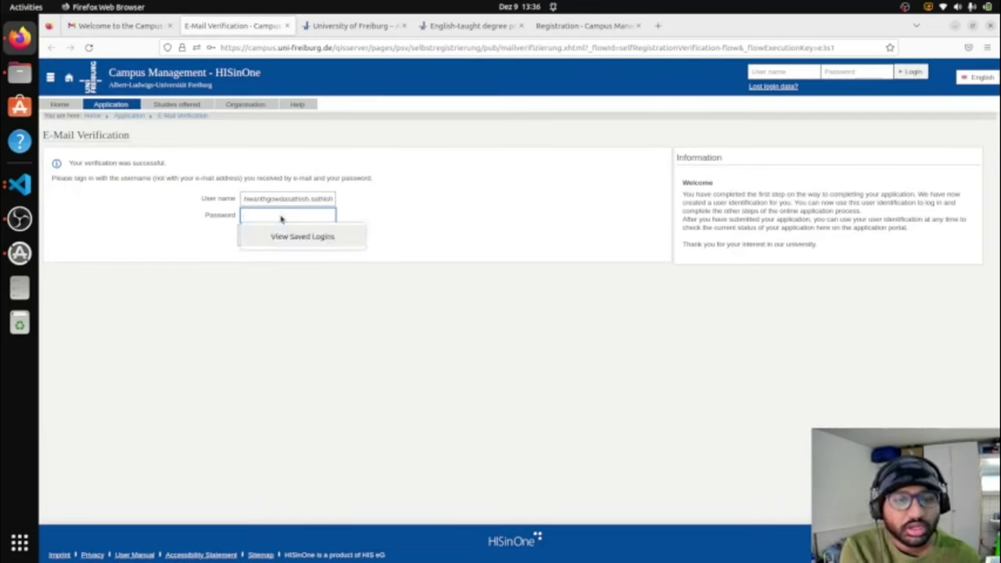
pyautogui.write('•')
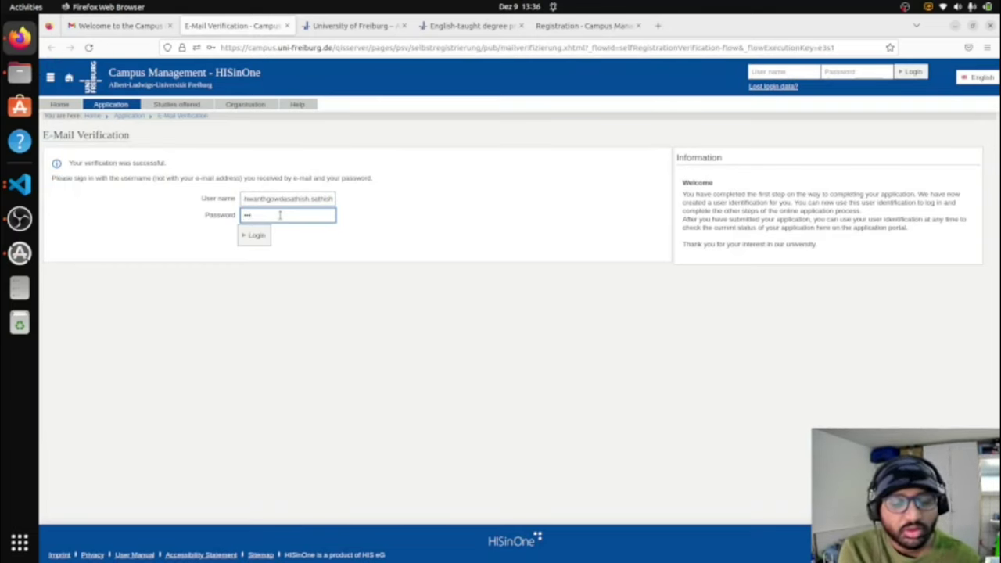
pyautogui.click(280, 216)
pyautogui.write('•')
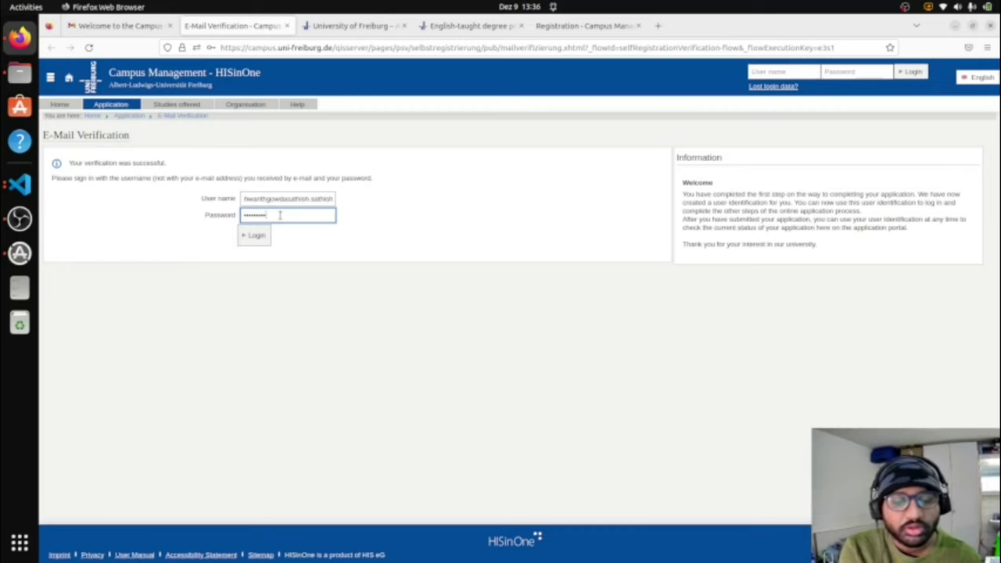
pyautogui.click(268, 237)
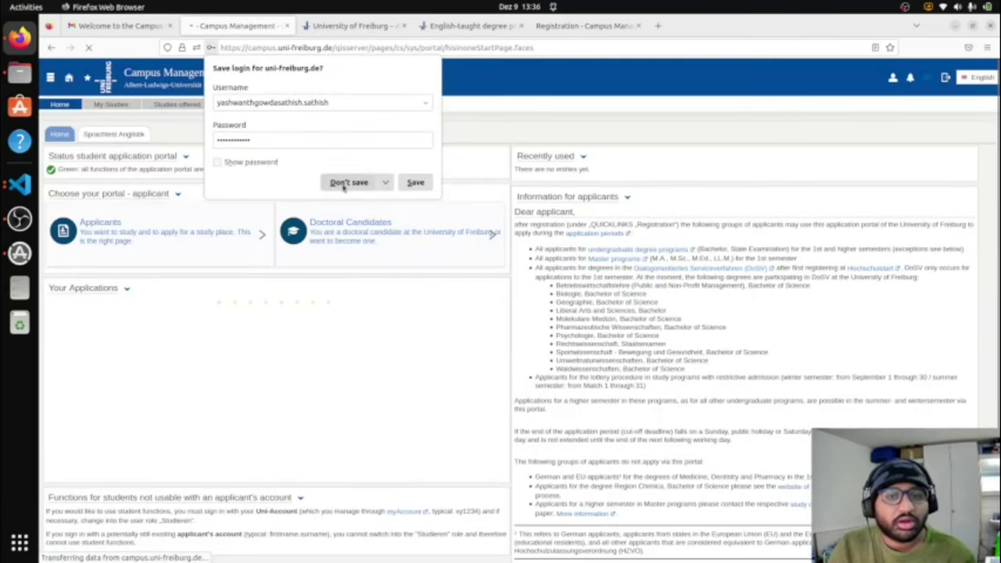
pyautogui.click(347, 184)
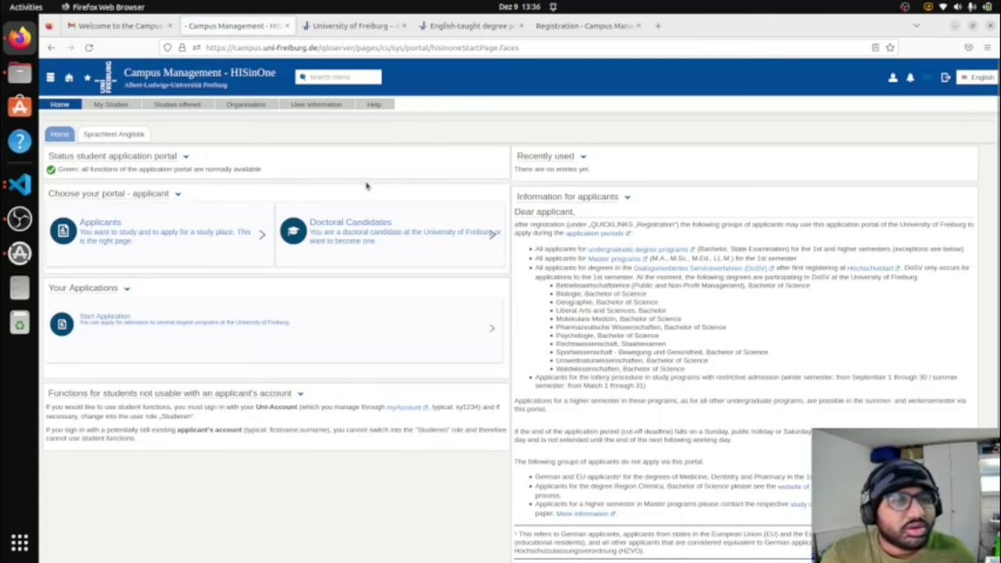
# Step: Open the online application area for applicants, enable e-mail notifications and save the selection
pyautogui.click(188, 263)
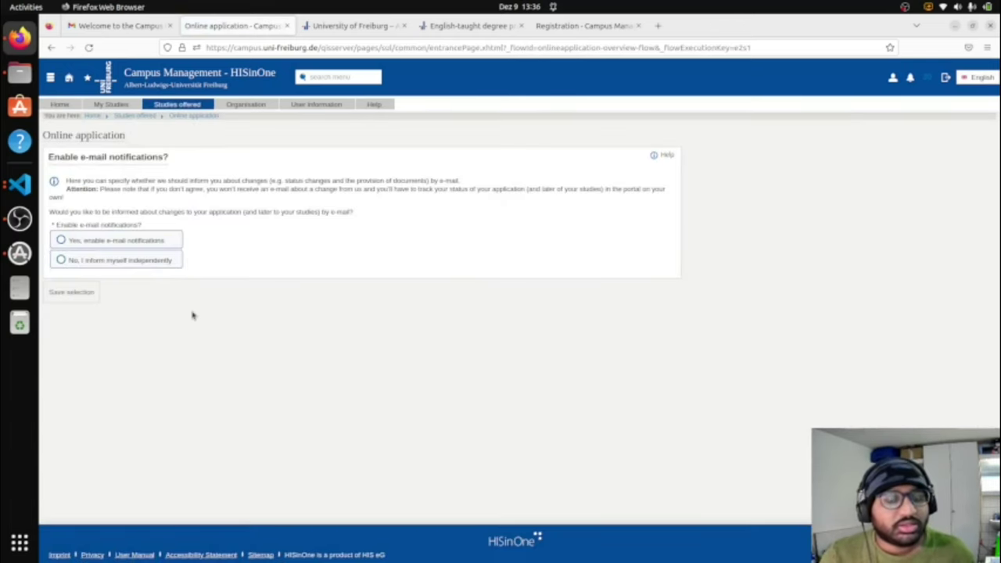
pyautogui.click(152, 247)
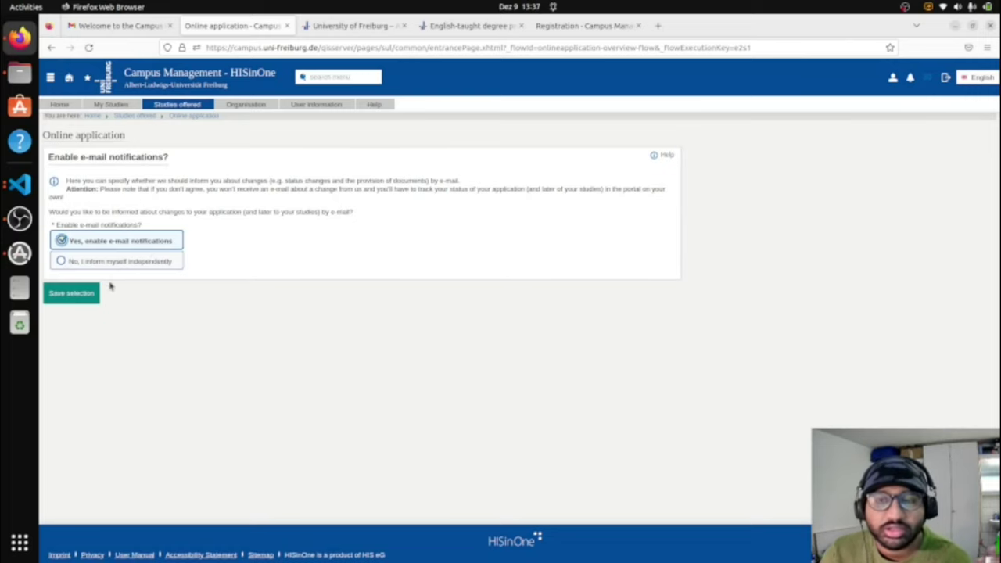
pyautogui.click(82, 293)
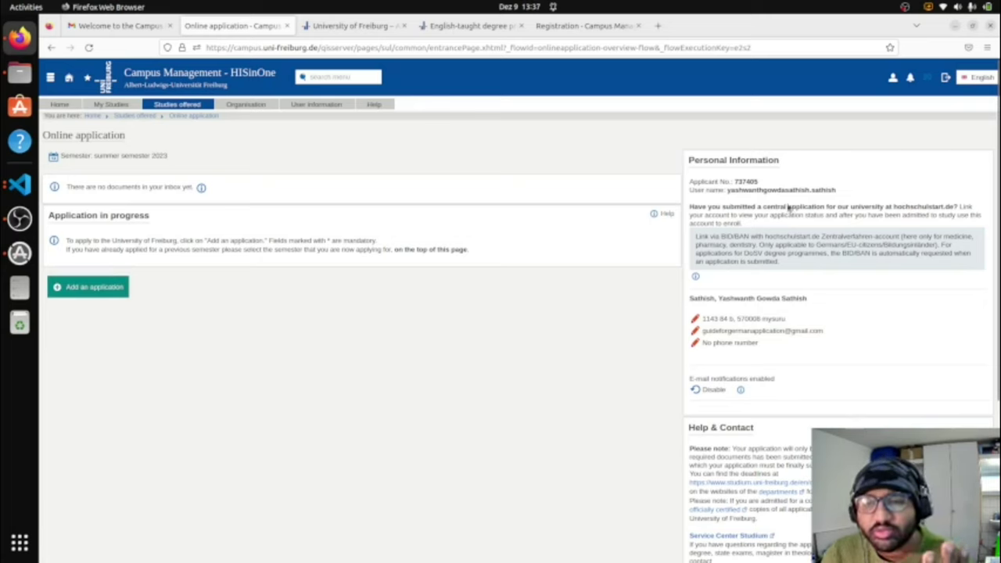
# Step: Check the applicant number in the personal information and add a new application for summer semester 2023
pyautogui.moveTo(759, 181); pyautogui.dragTo(737, 182)
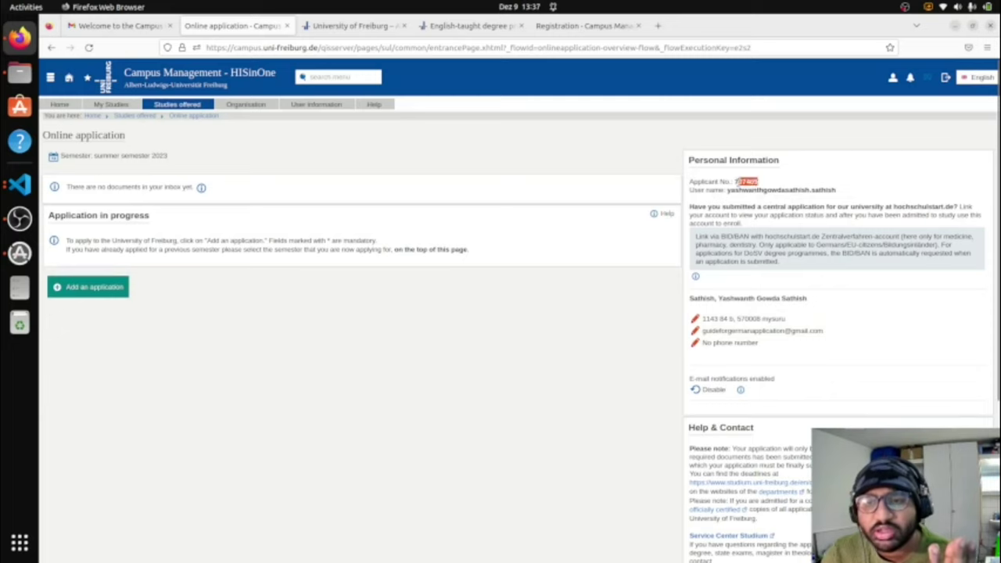
pyautogui.click(574, 335)
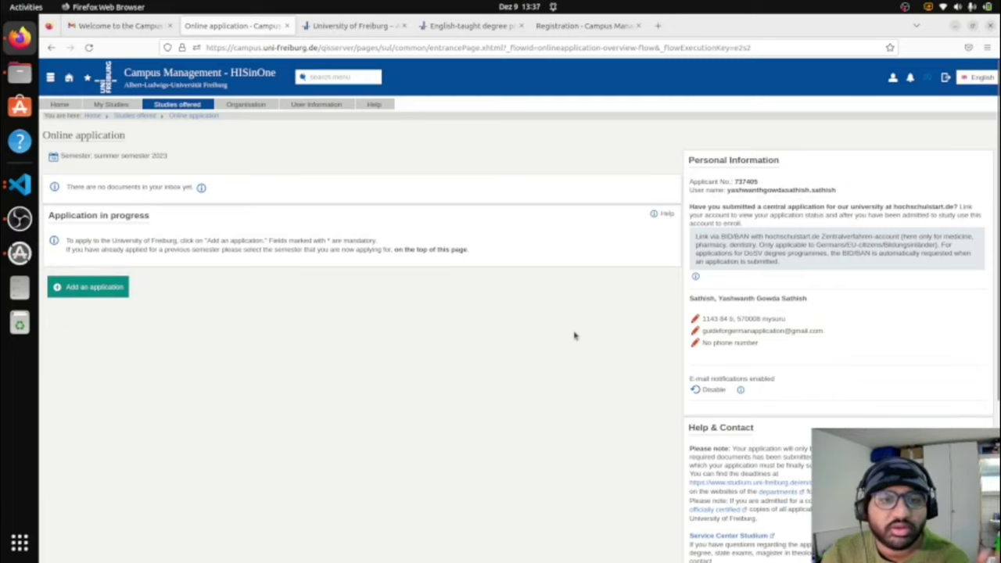
pyautogui.click(92, 288)
pyautogui.click(109, 295)
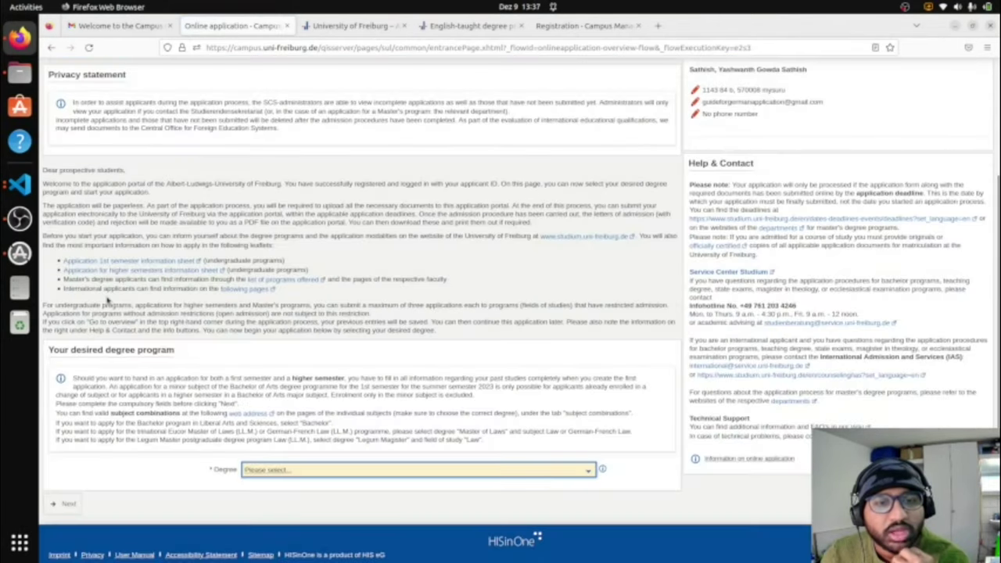
# Step: Set the degree of the desired degree program to Master of Science
pyautogui.click(316, 470)
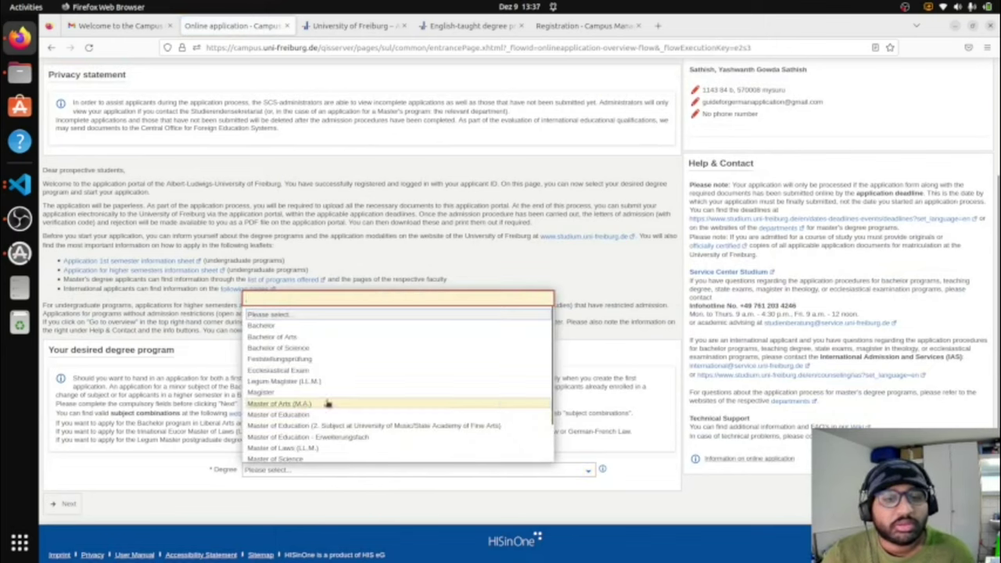
pyautogui.scroll(-1, 378, 404)
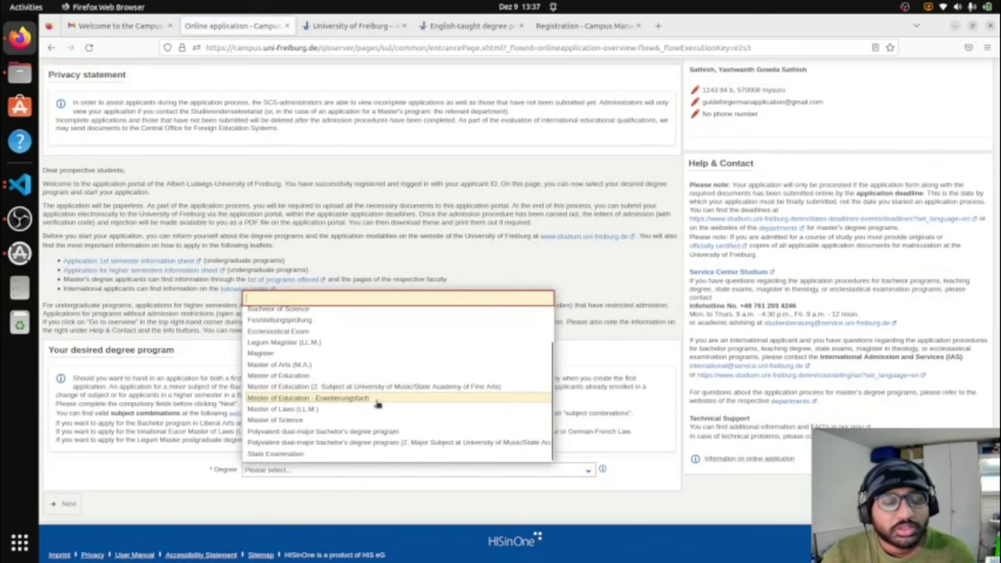
pyautogui.scroll(1, 378, 403)
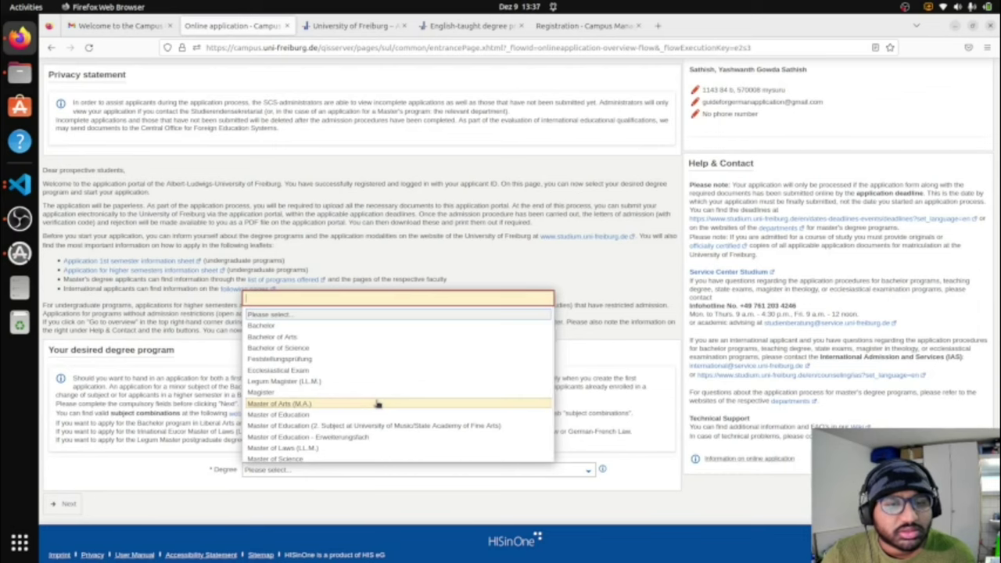
pyautogui.scroll(-1, 379, 403)
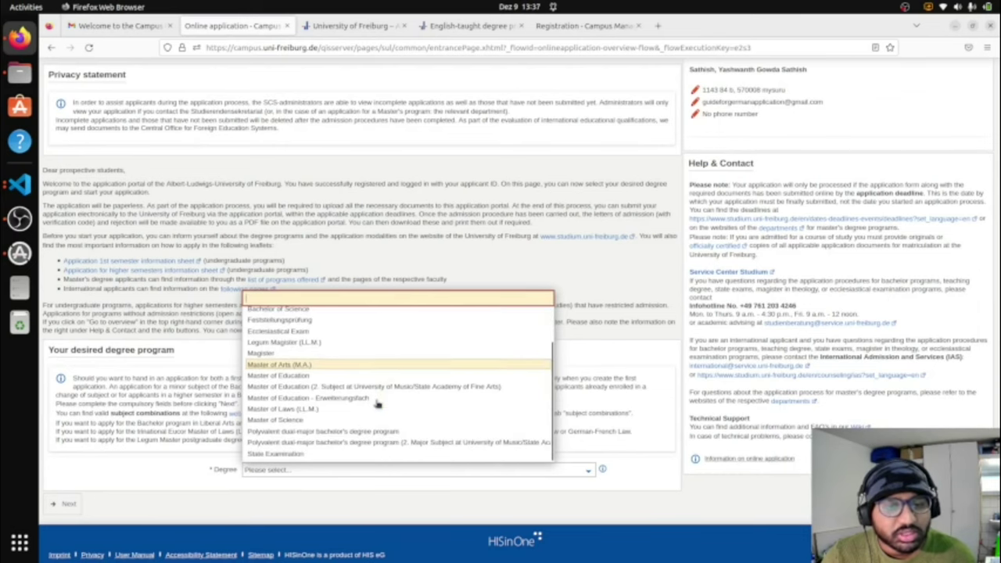
pyautogui.click(352, 420)
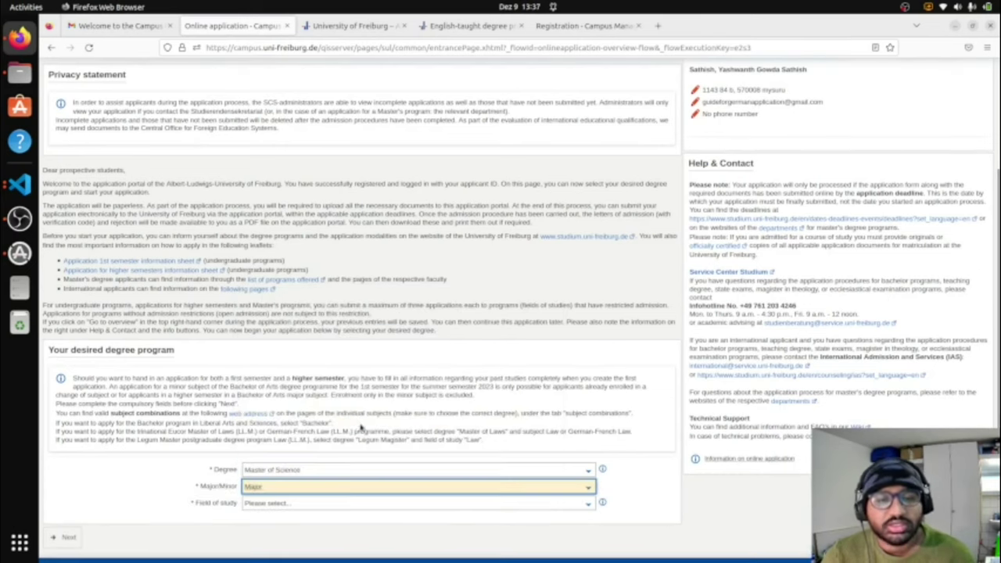
# Step: Choose Embedded Systems Engineering as the field of study, keep the 1. subject related semester, and continue the application
pyautogui.scroll(-1, 358, 426)
pyautogui.click(343, 472)
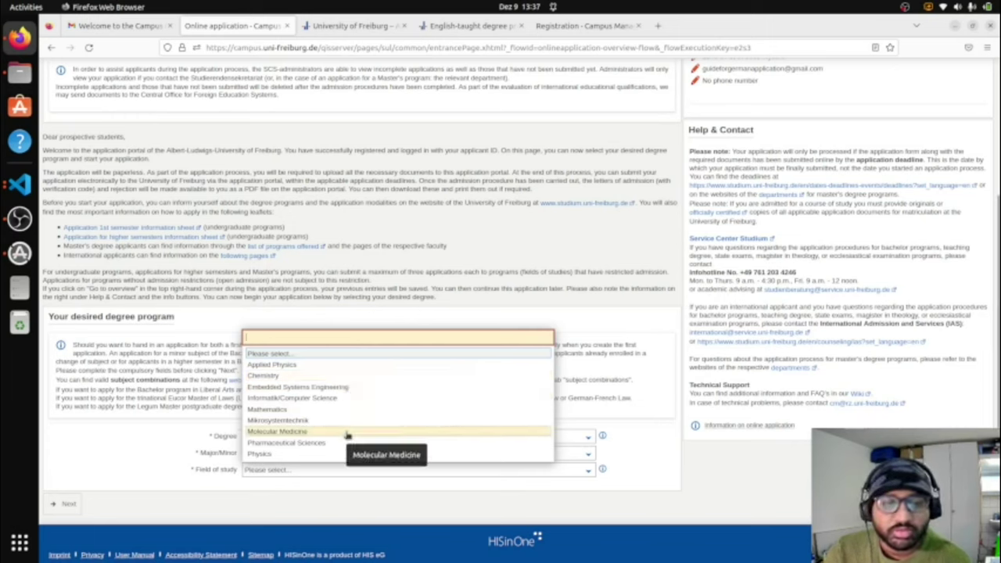
pyautogui.click(346, 388)
pyautogui.scroll(-2, 366, 407)
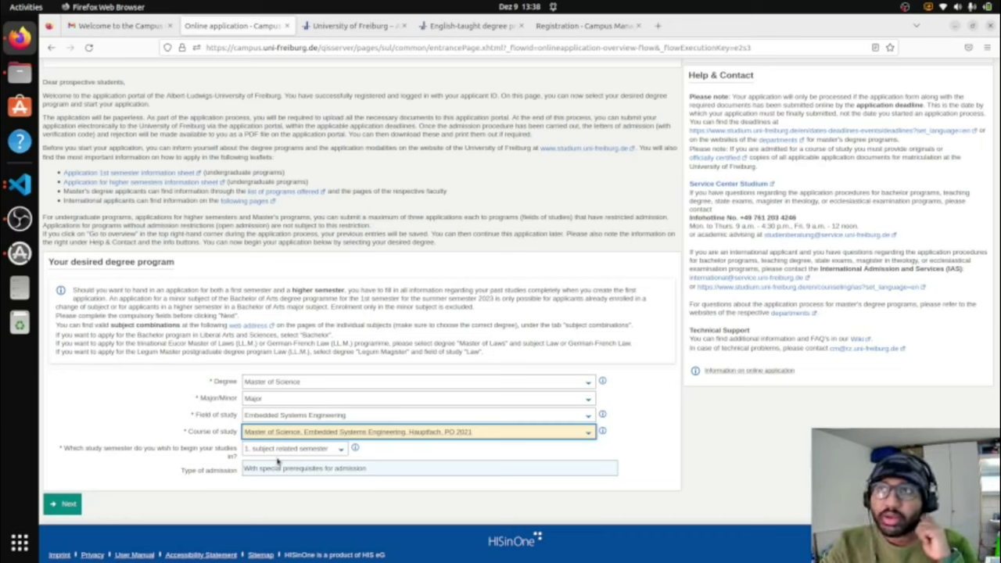
pyautogui.click(286, 450)
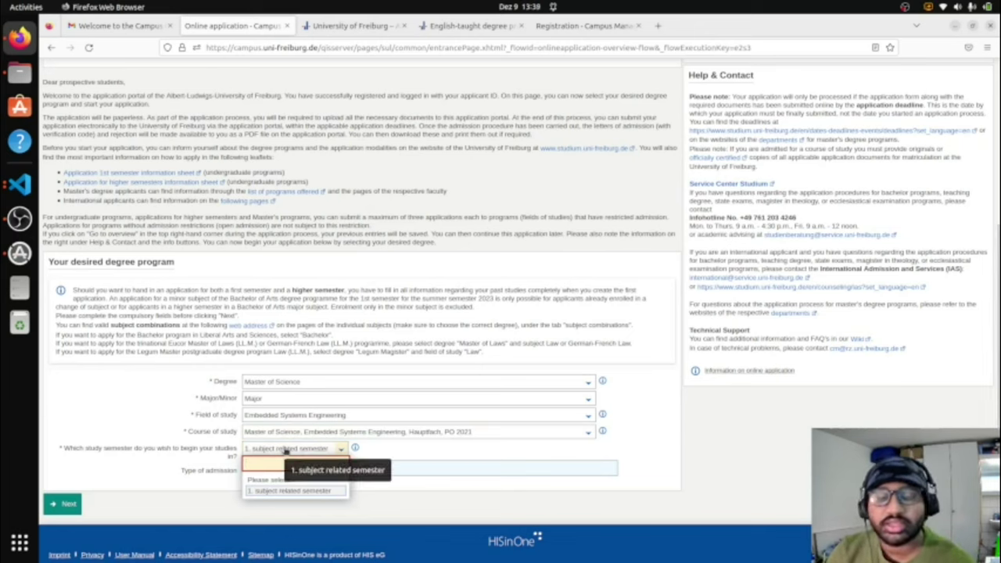
pyautogui.click(461, 453)
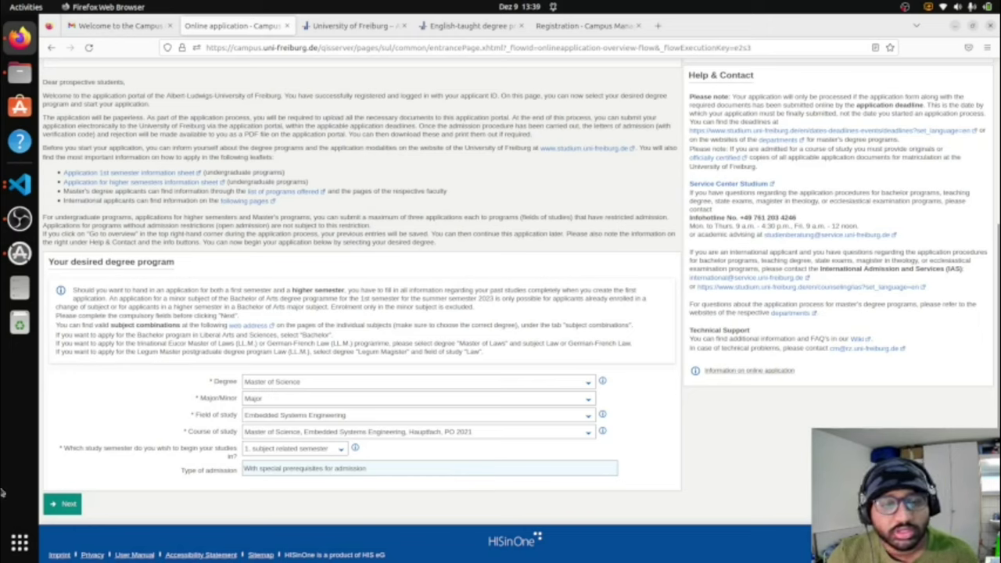
pyautogui.click(56, 502)
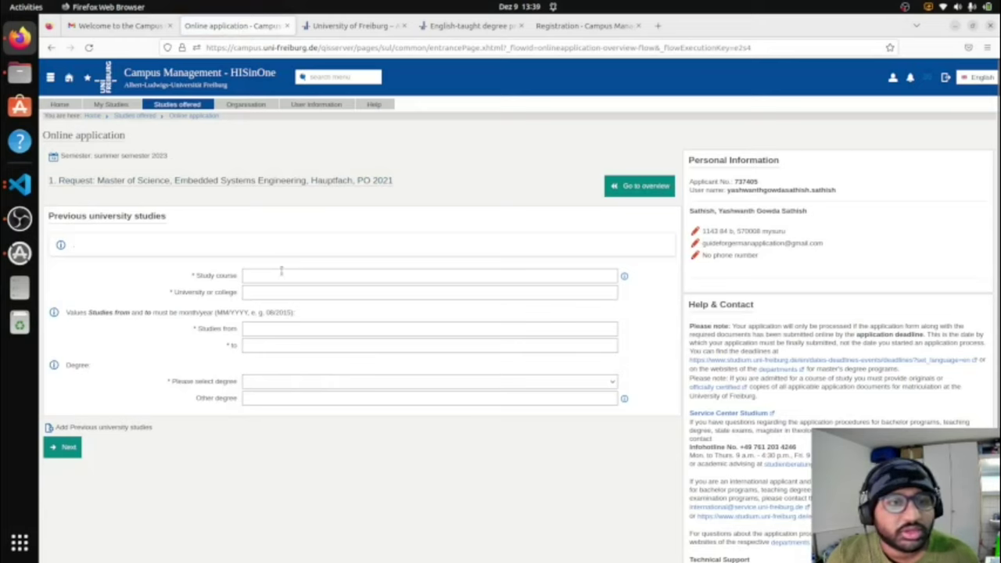
# Step: Enter BTech as the study course and VTU as the university under the previous university studies
pyautogui.moveTo(94, 232); pyautogui.dragTo(45, 174)
pyautogui.click(270, 235)
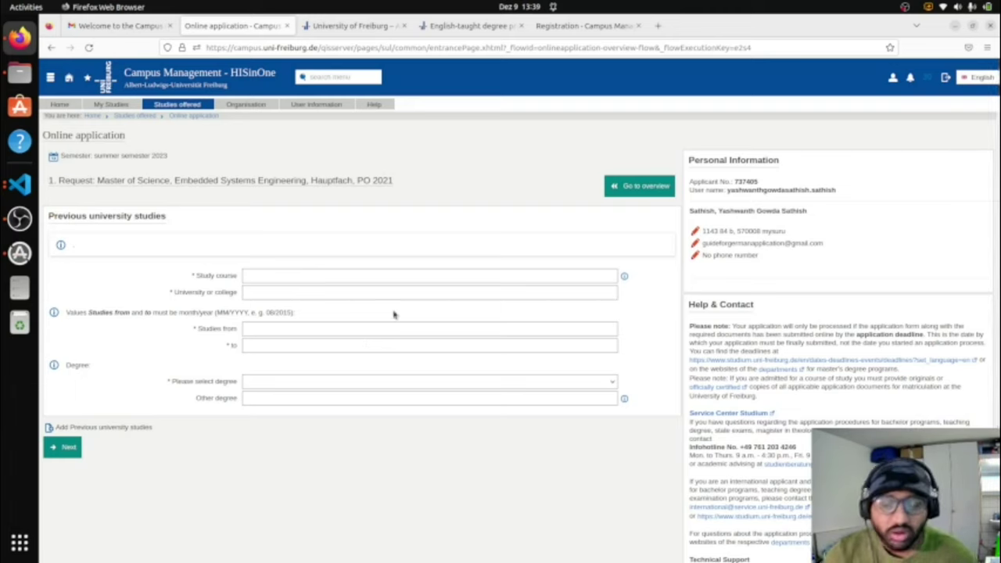
pyautogui.click(354, 278)
pyautogui.write('Bachel')
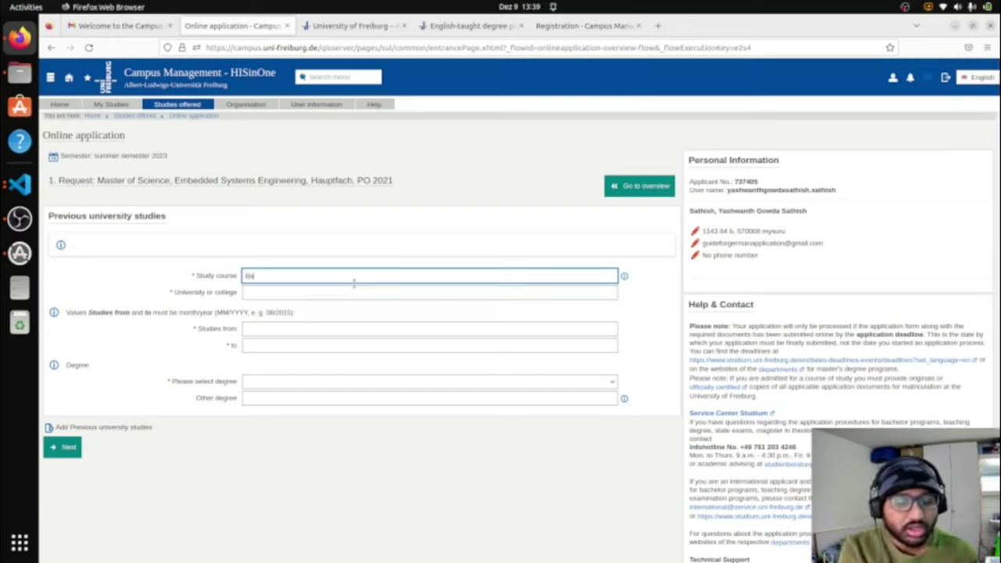
pyautogui.press('BackSpace')
pyautogui.press('BackSpace')
pyautogui.press('BackSpace')
pyautogui.press('BackSpace')
pyautogui.press('BackSpace')
pyautogui.press('BackSpace')
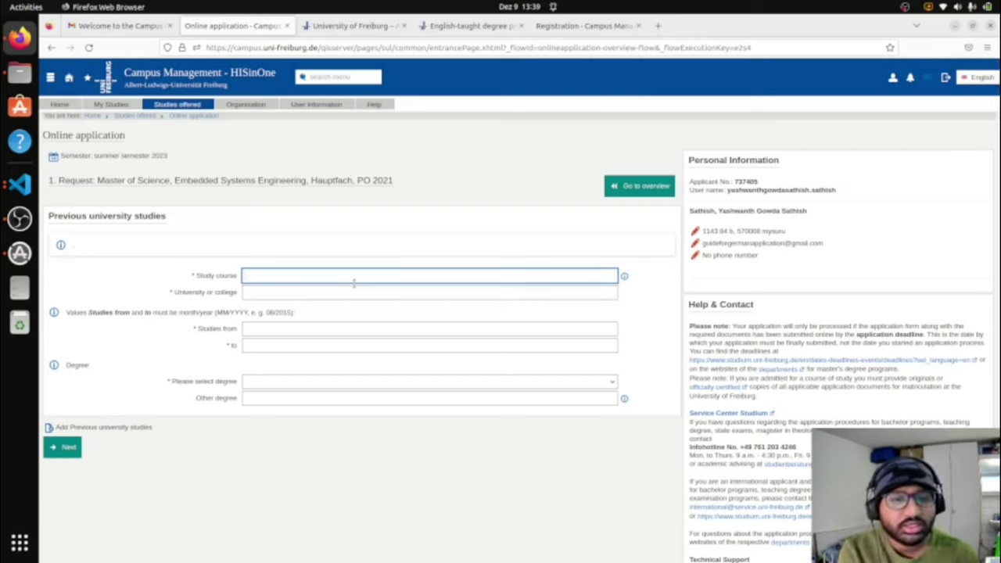
pyautogui.write('BTech')
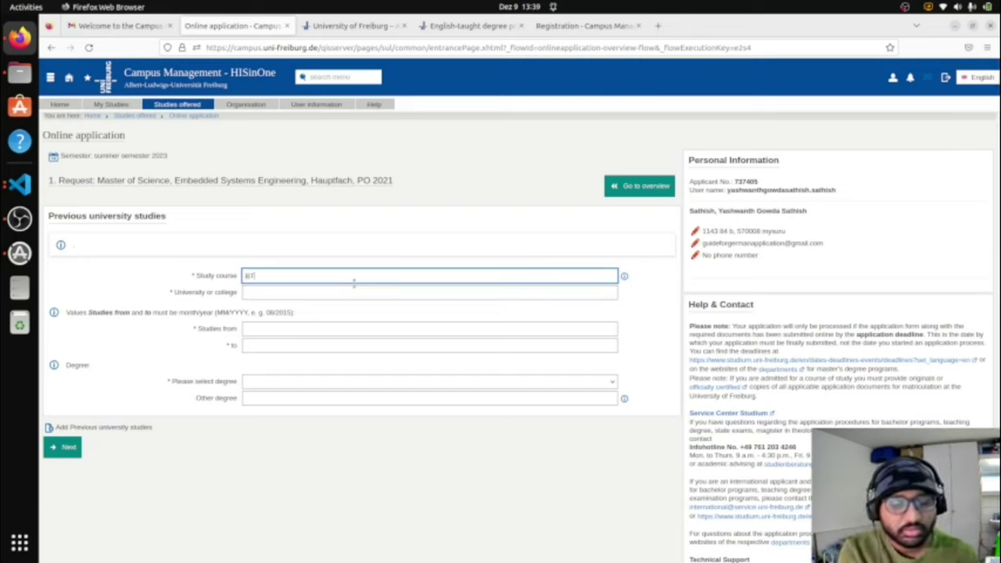
pyautogui.click(371, 296)
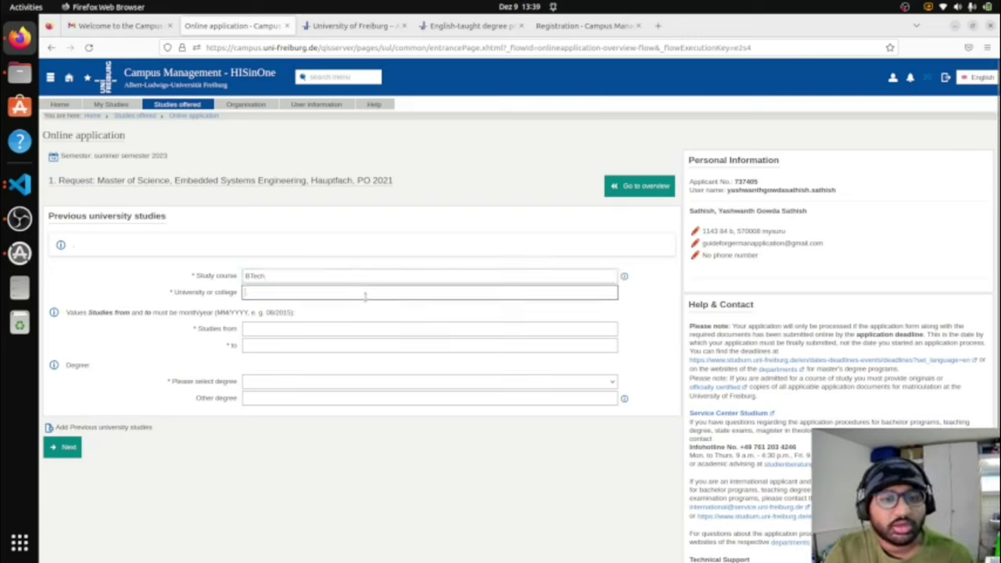
pyautogui.write('VITU')
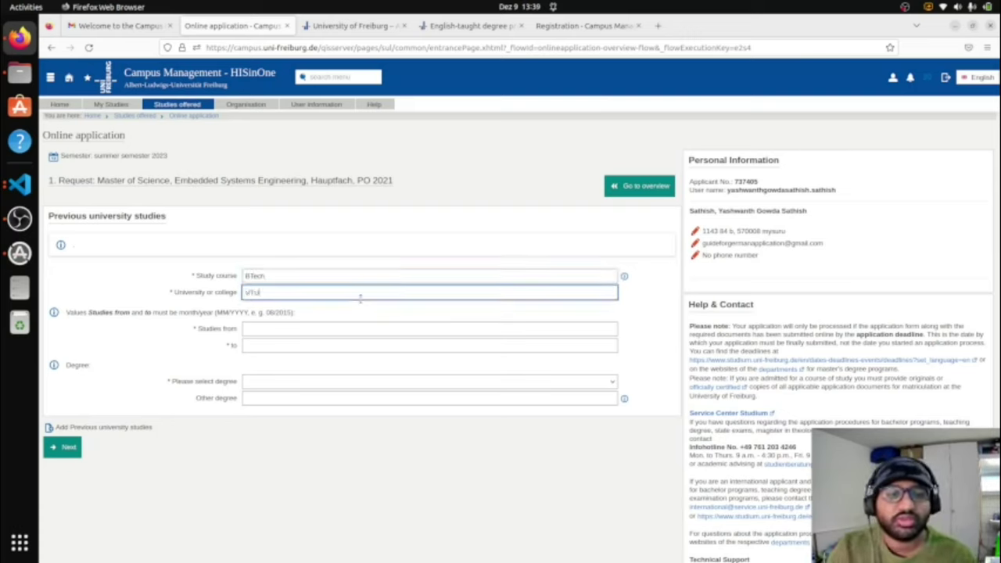
# Step: Set the period of the previous studies from 07/2016 to 07/2020
pyautogui.click(349, 327)
pyautogui.write('01')
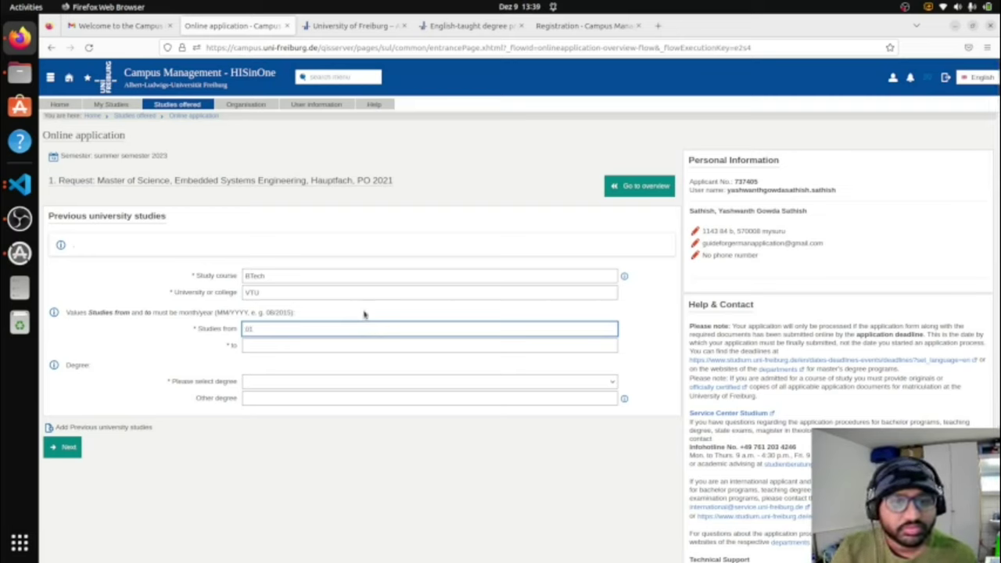
pyautogui.press('BackSpace')
pyautogui.press('BackSpace')
pyautogui.write('07/2019')
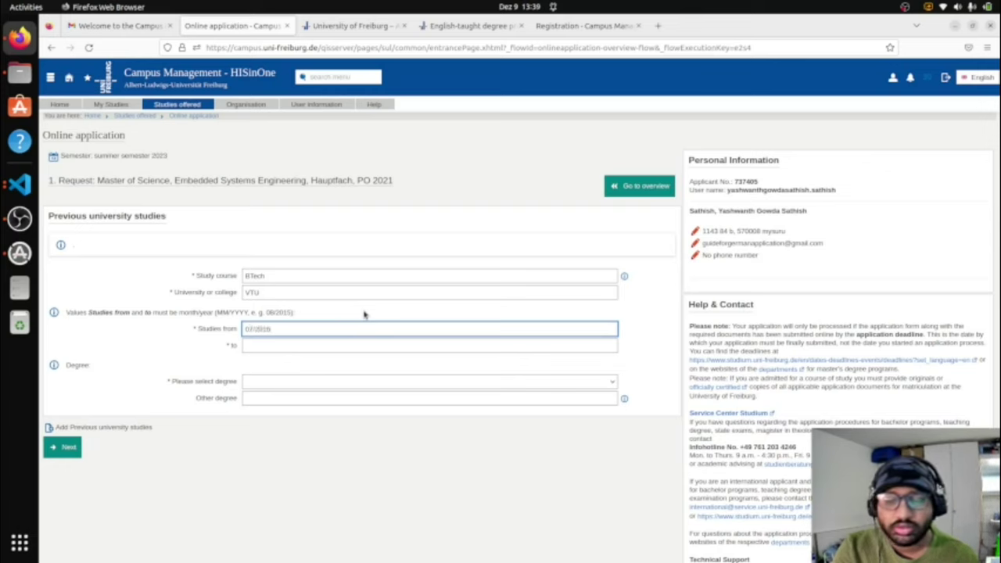
pyautogui.click(330, 345)
pyautogui.write('07/2020')
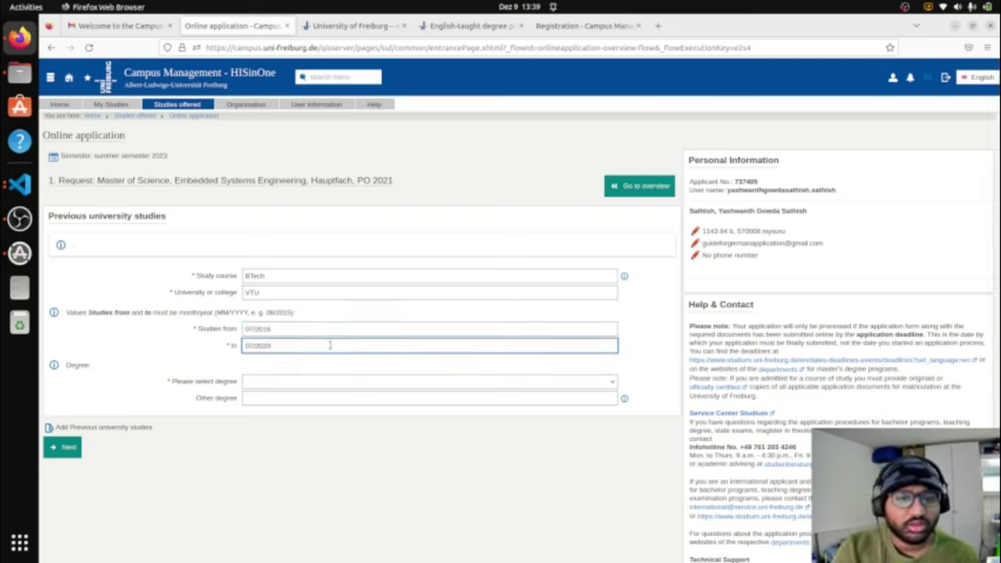
# Step: Select Bachelor of Technology as the previous degree and continue to the current state of the university degree
pyautogui.click(312, 382)
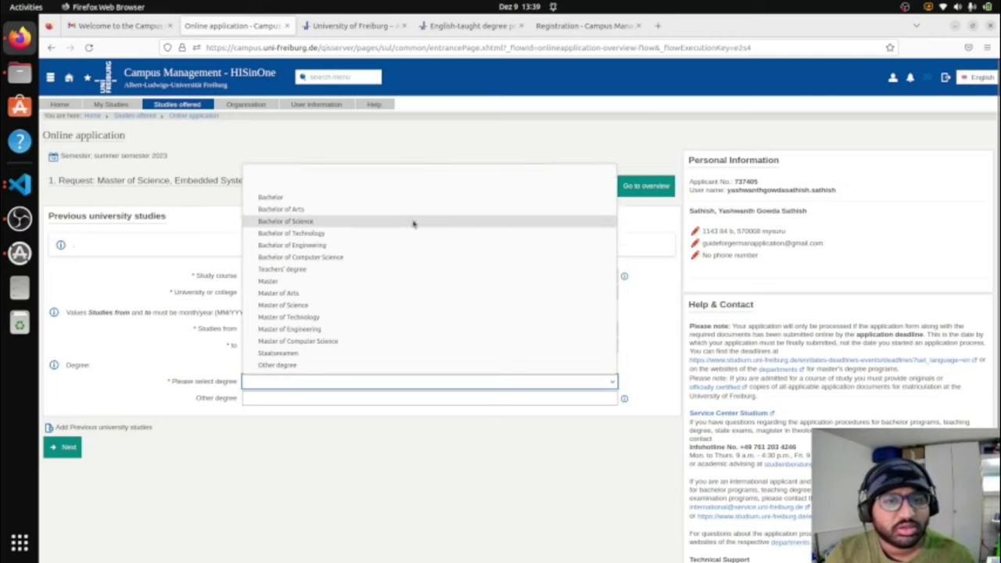
pyautogui.click(383, 233)
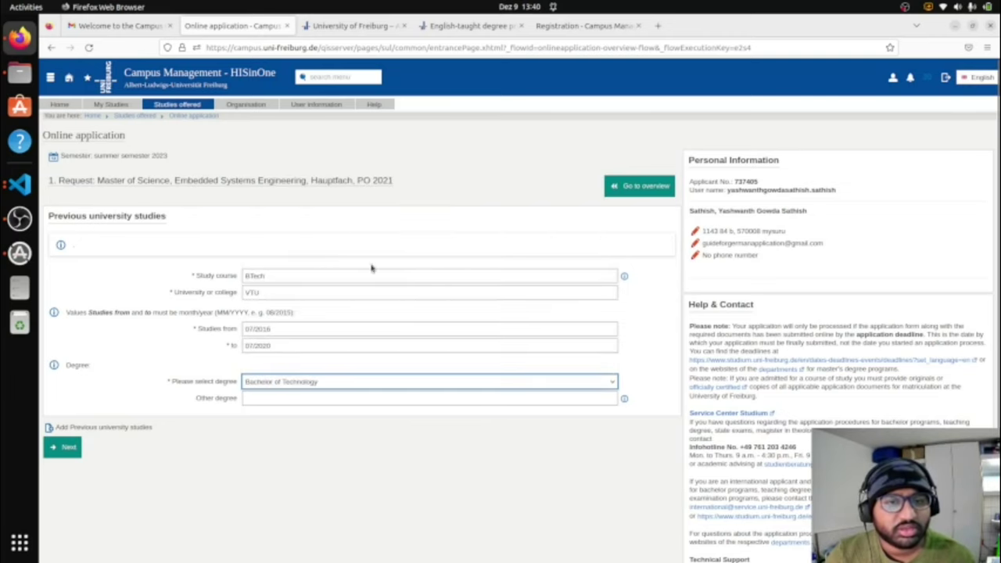
pyautogui.click(68, 449)
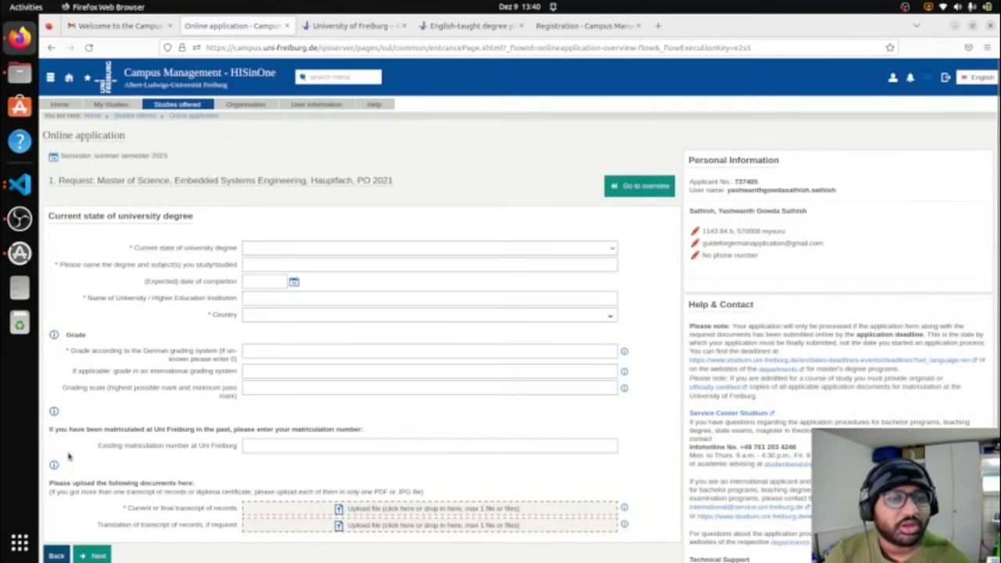
# Step: Declare the previous studies finished with the diploma ready for upload, and enter EEE as the degree and subject
pyautogui.click(326, 250)
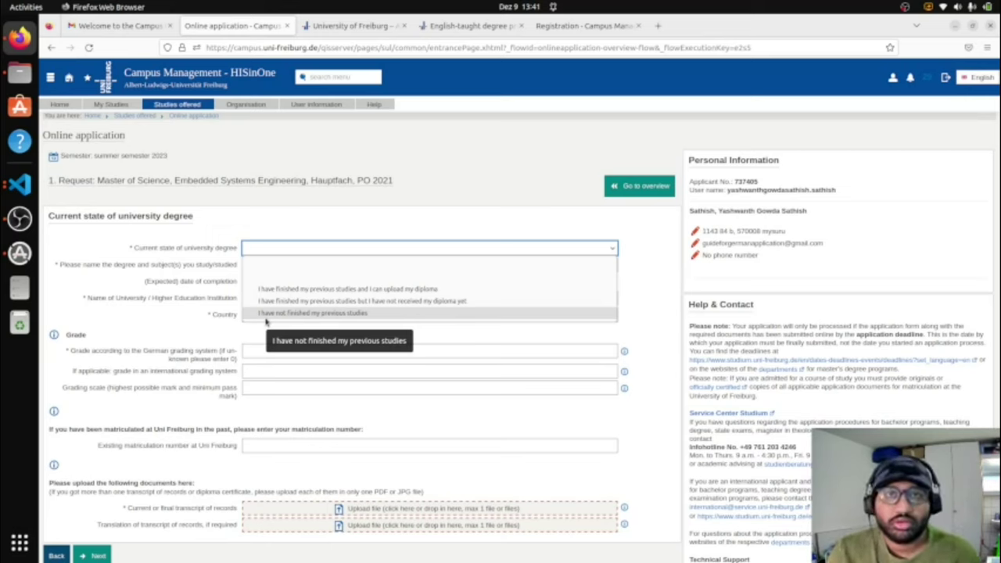
pyautogui.click(340, 290)
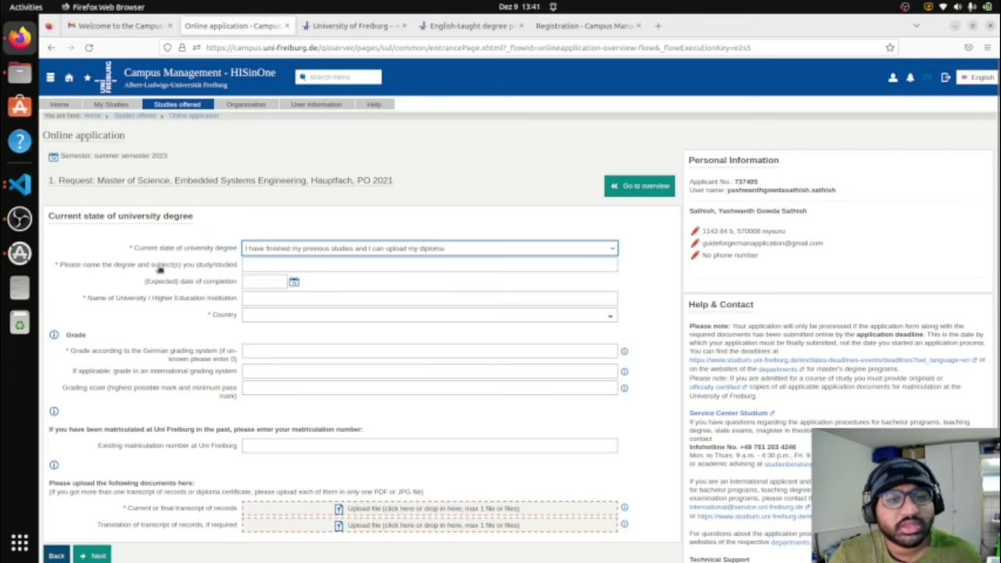
pyautogui.click(288, 265)
pyautogui.write('ECE')
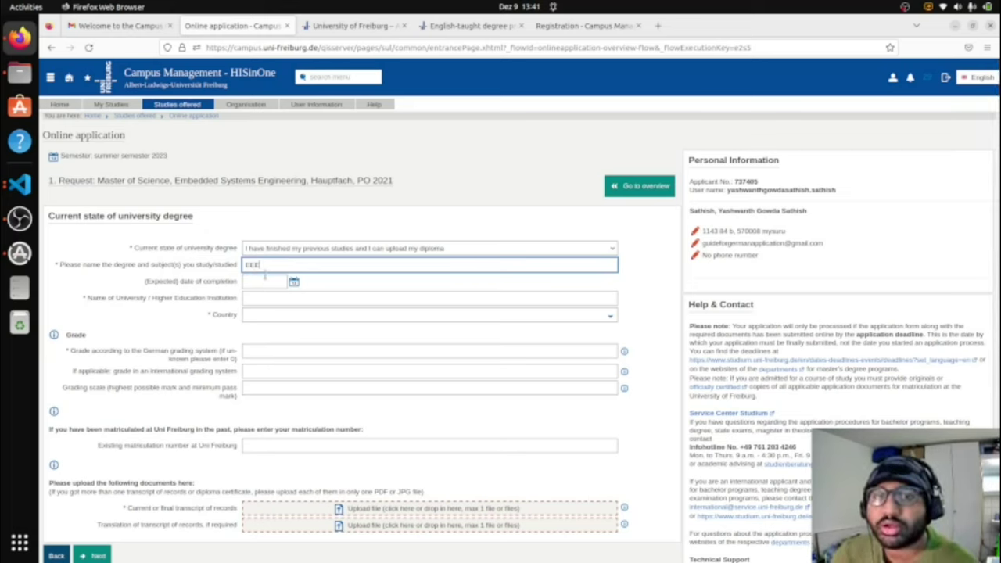
pyautogui.click(282, 248)
pyautogui.click(294, 300)
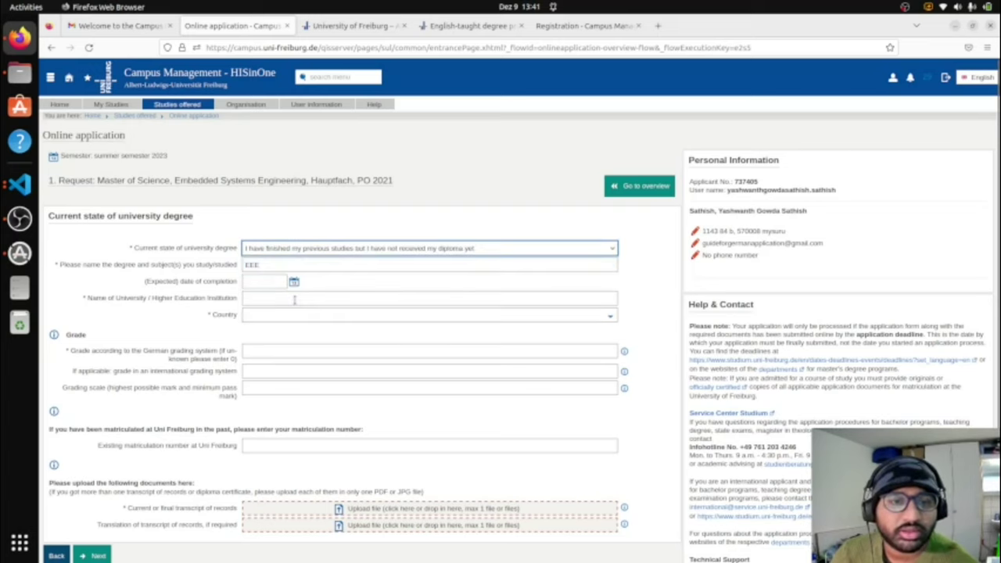
pyautogui.click(293, 247)
pyautogui.click(284, 289)
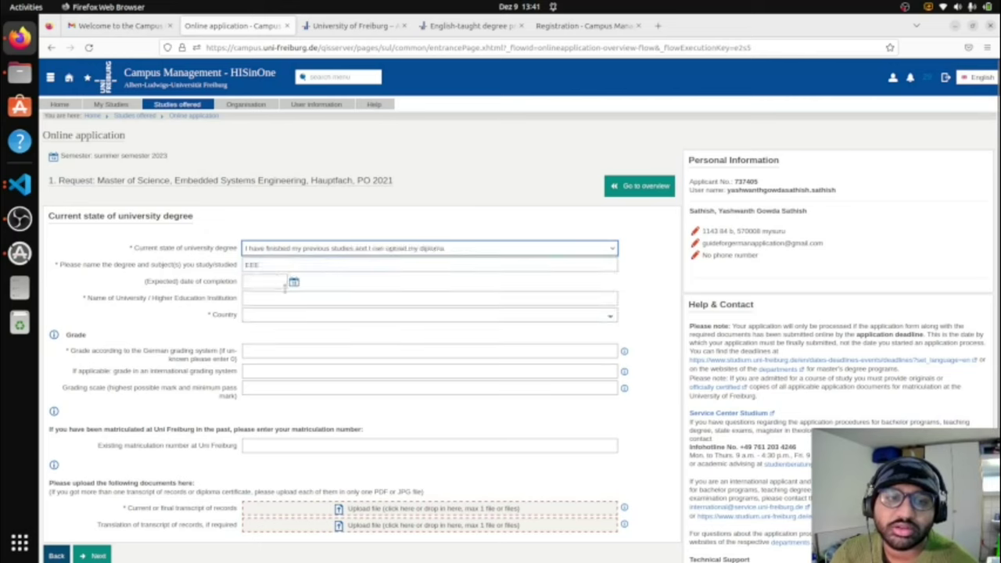
# Step: Set the degree's date of completion to 09/30/2020 using the calendar
pyautogui.click(277, 281)
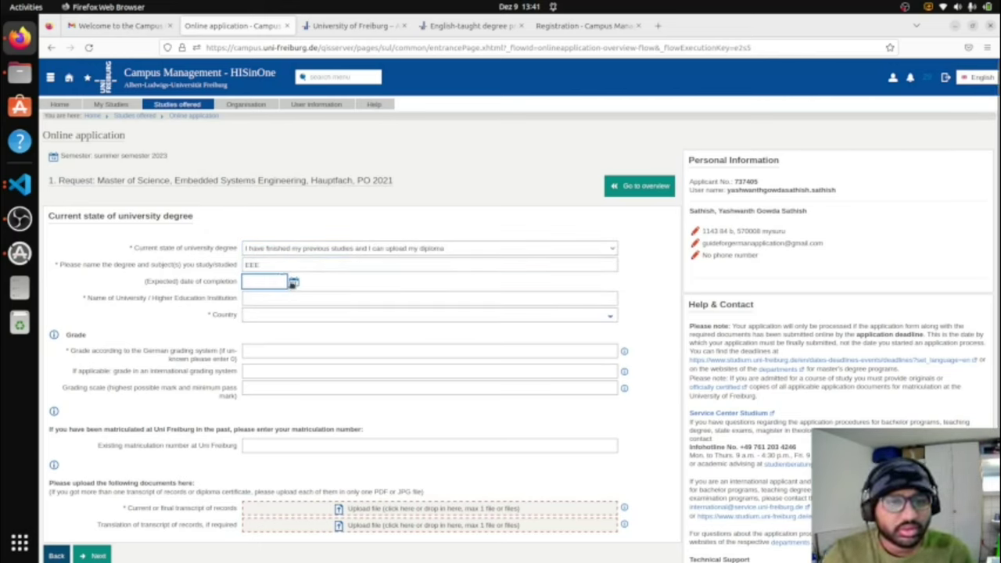
pyautogui.click(293, 281)
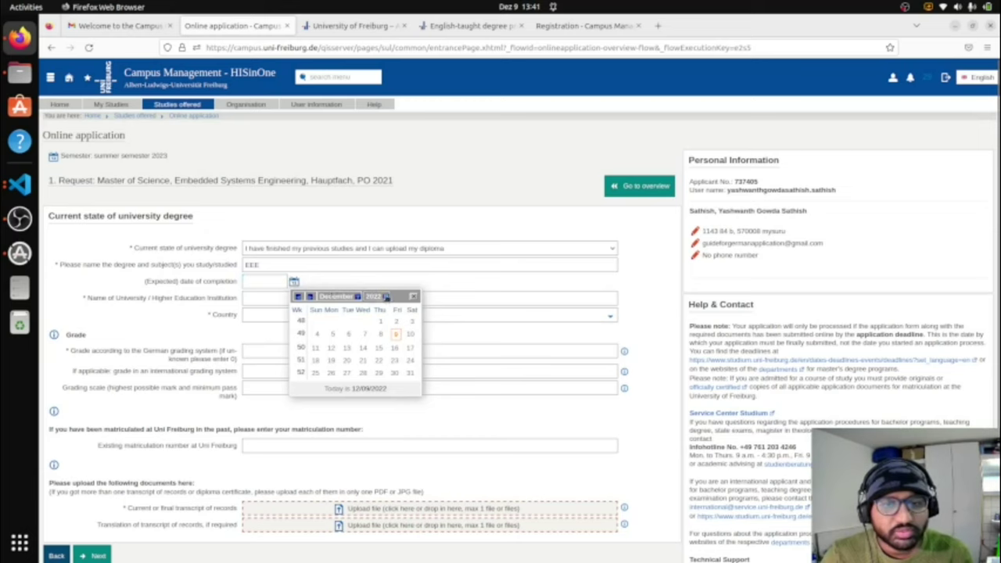
pyautogui.click(358, 296)
pyautogui.click(374, 329)
pyautogui.click(342, 302)
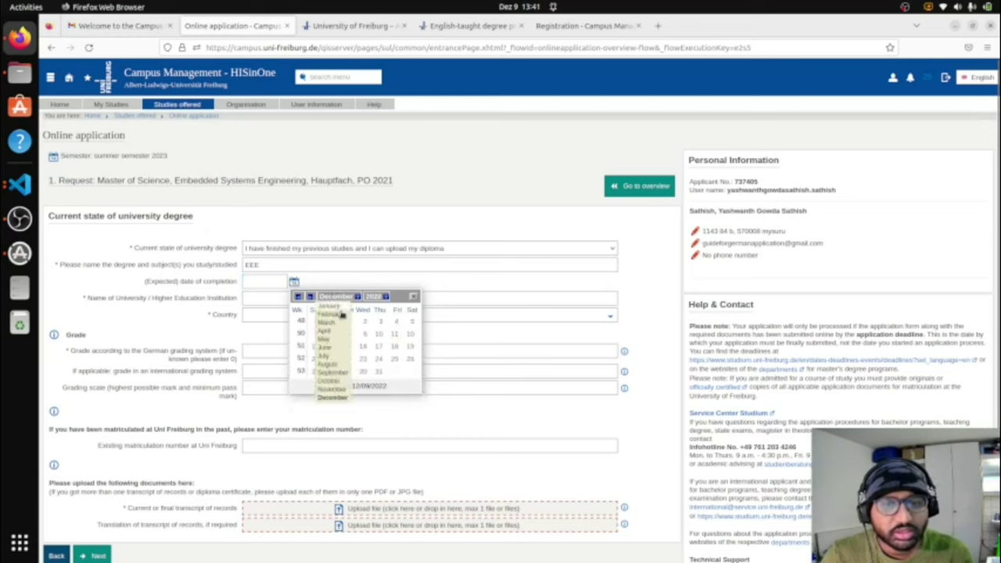
pyautogui.click(333, 374)
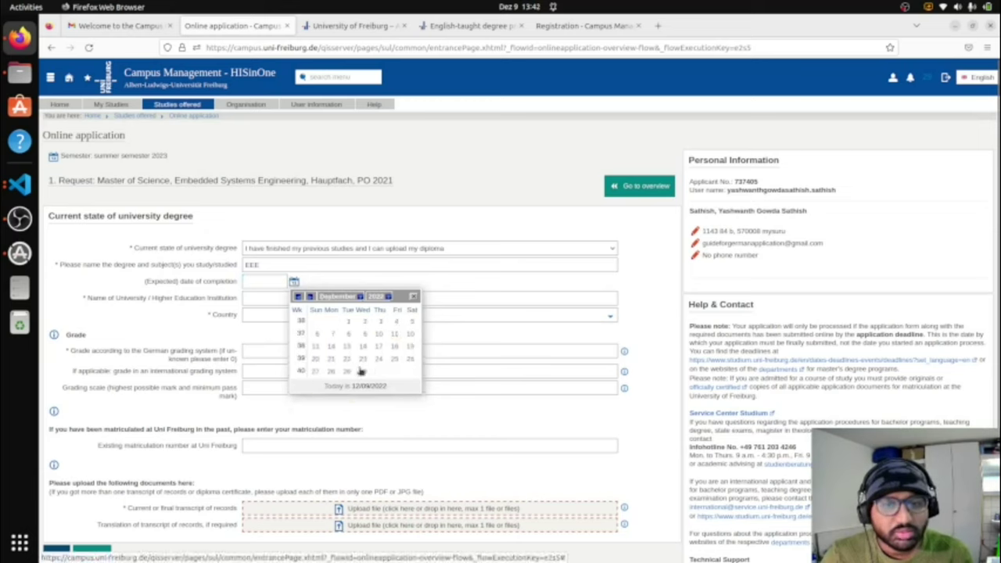
pyautogui.click(363, 372)
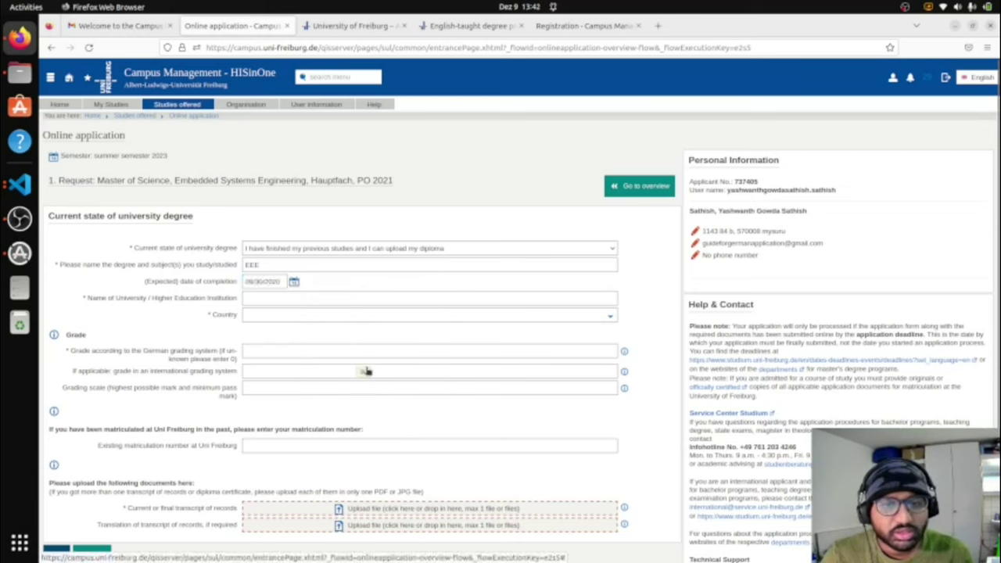
# Step: Enter VTU as the name of the university and select India as its country
pyautogui.click(309, 298)
pyautogui.write('VTU')
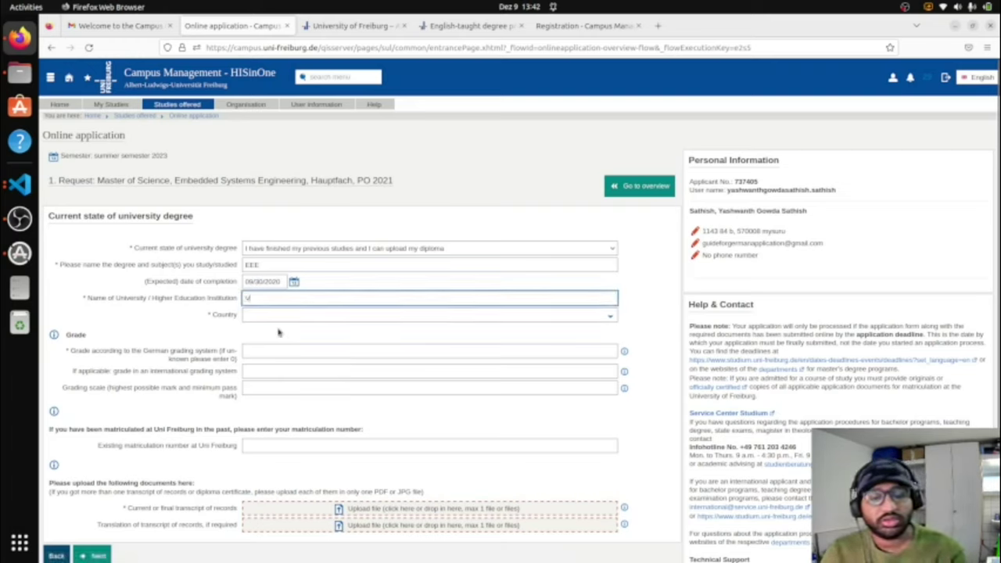
pyautogui.click(299, 314)
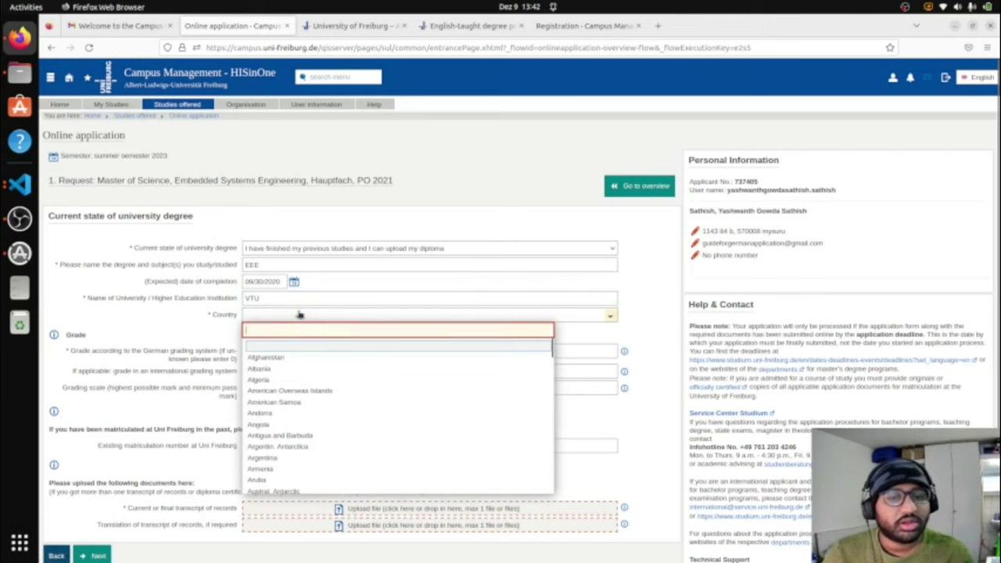
pyautogui.write('in')
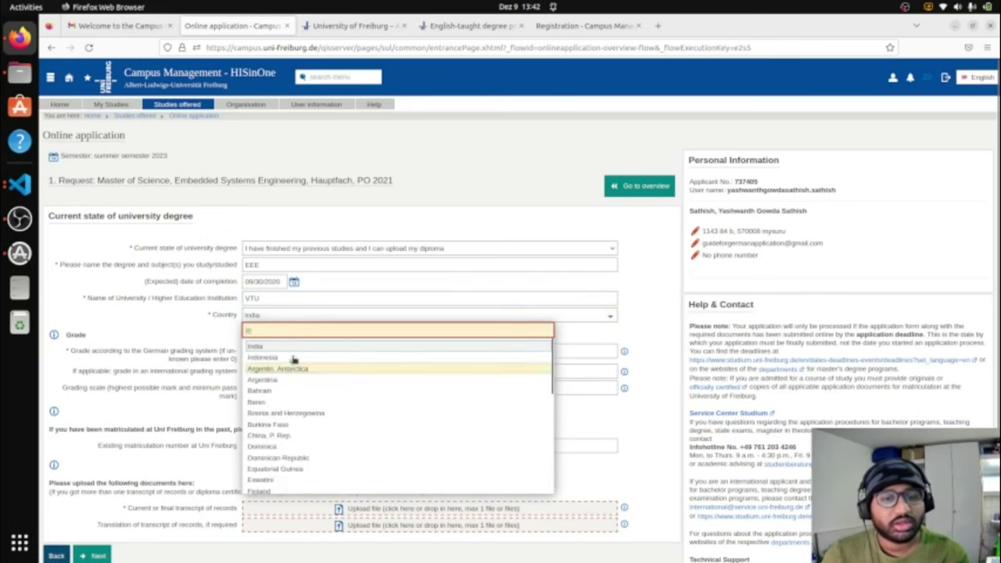
pyautogui.click(299, 345)
pyautogui.scroll(-1, 299, 348)
pyautogui.scroll(-2, 299, 348)
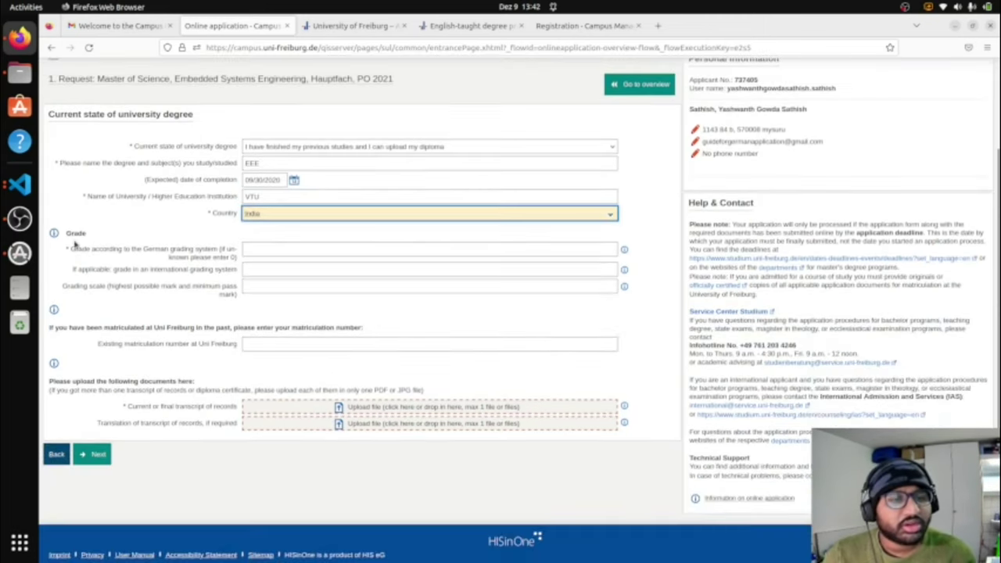
# Step: Enter 1.7 as the grade according to the German grading system
pyautogui.moveTo(134, 250); pyautogui.dragTo(202, 252)
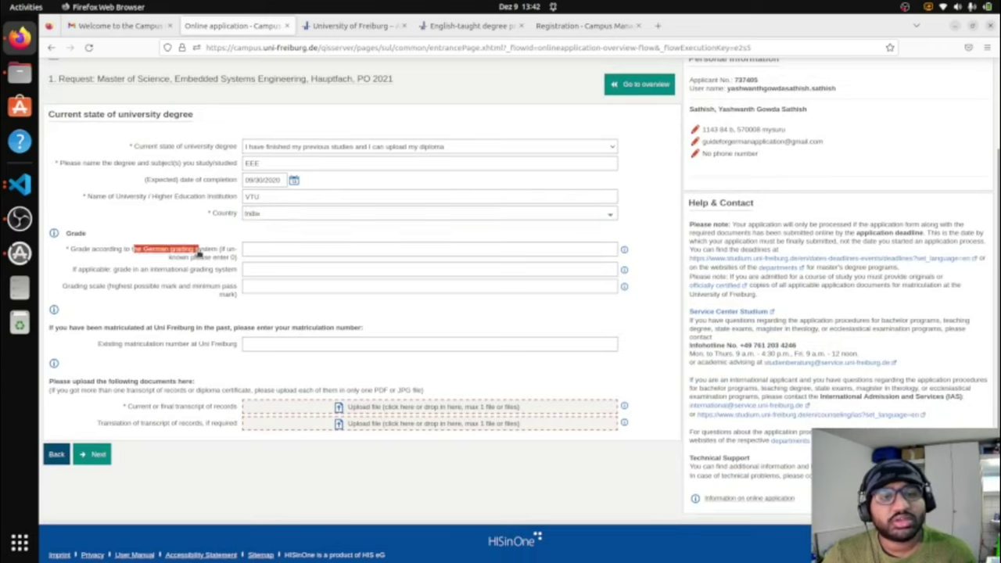
pyautogui.click(196, 268)
pyautogui.click(255, 252)
pyautogui.write('6')
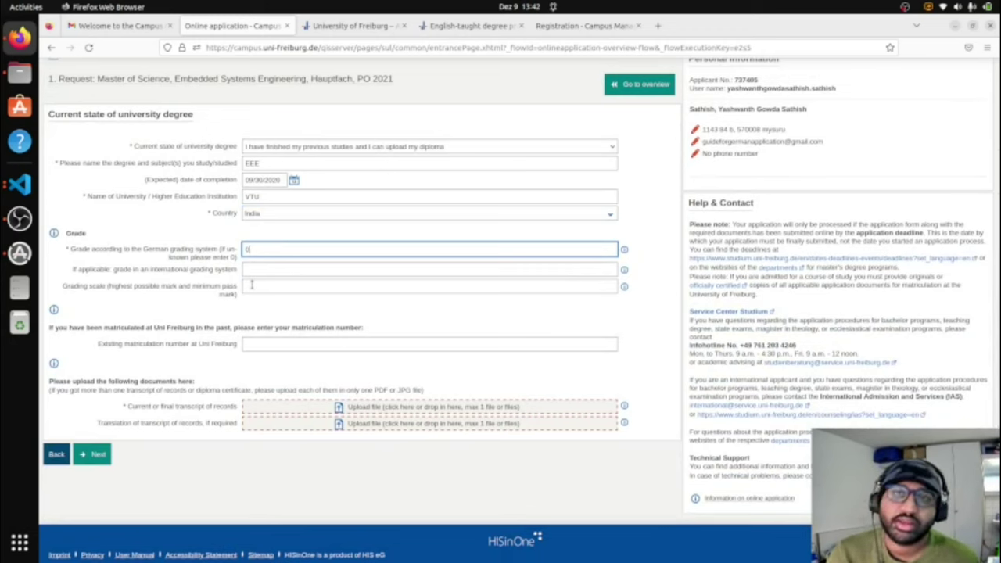
pyautogui.press('BackSpace')
pyautogui.write('5')
pyautogui.write('7')
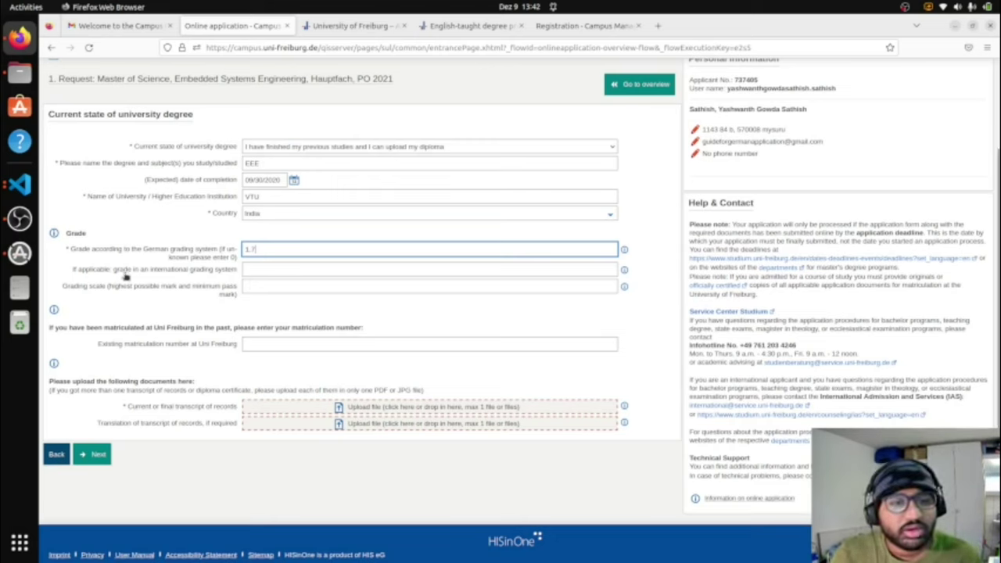
pyautogui.moveTo(123, 270); pyautogui.dragTo(209, 286)
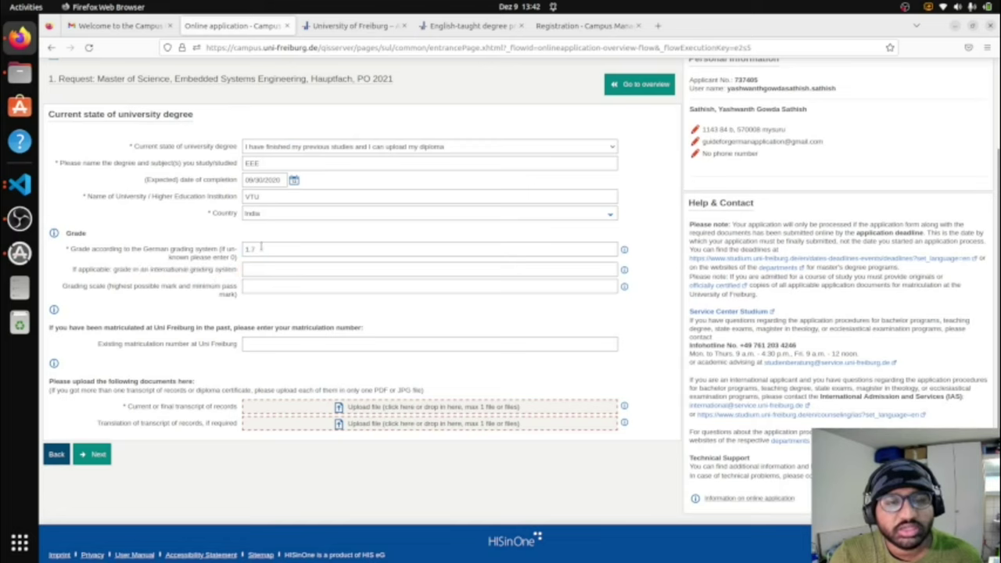
pyautogui.moveTo(262, 249); pyautogui.dragTo(238, 249)
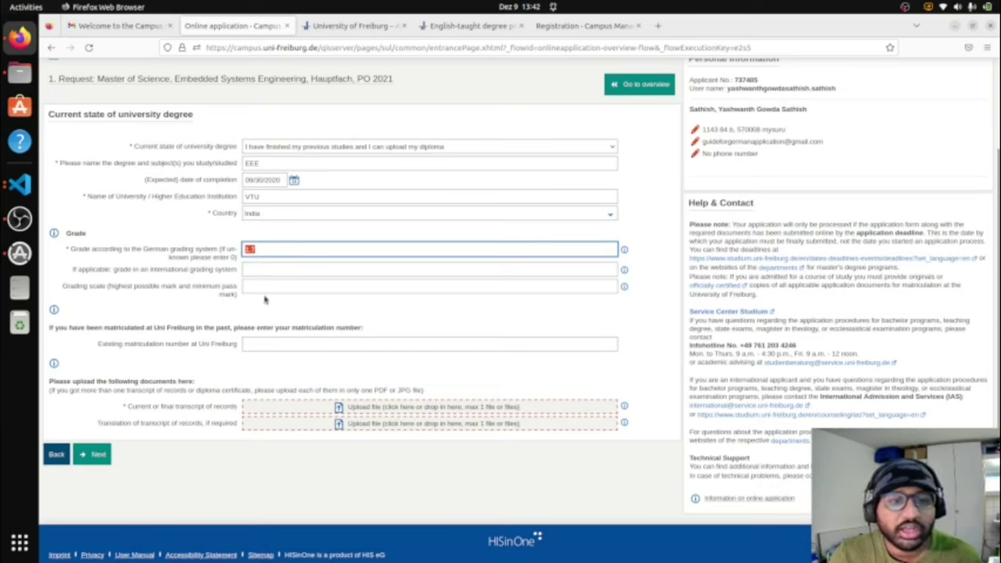
pyautogui.click(270, 269)
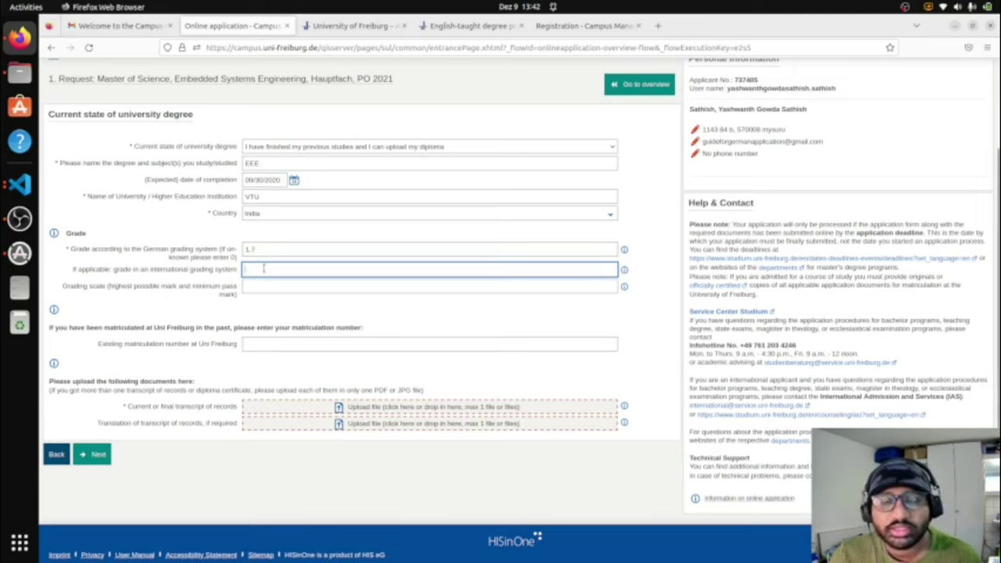
pyautogui.click(271, 288)
pyautogui.click(267, 309)
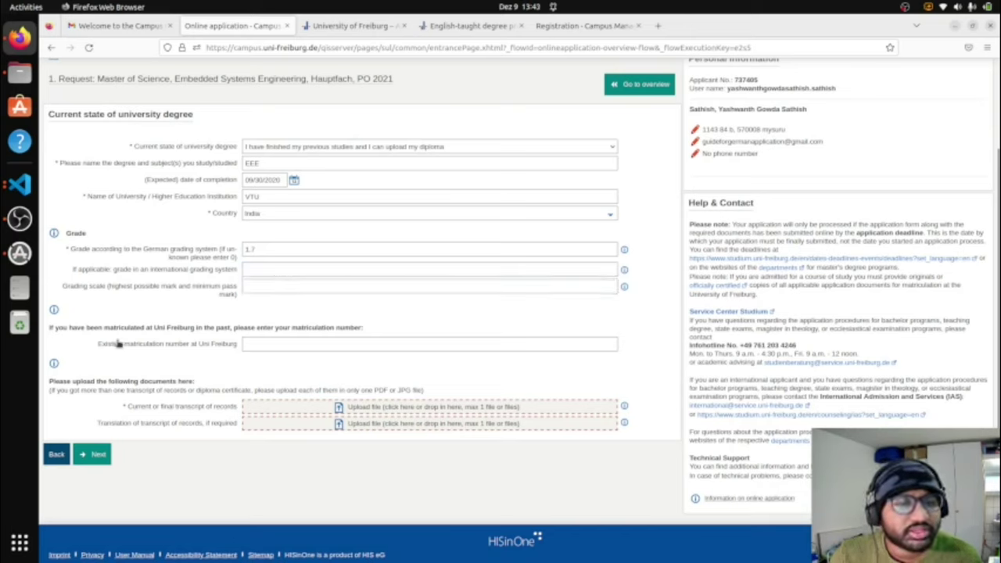
pyautogui.moveTo(102, 344); pyautogui.dragTo(221, 356)
pyautogui.click(213, 368)
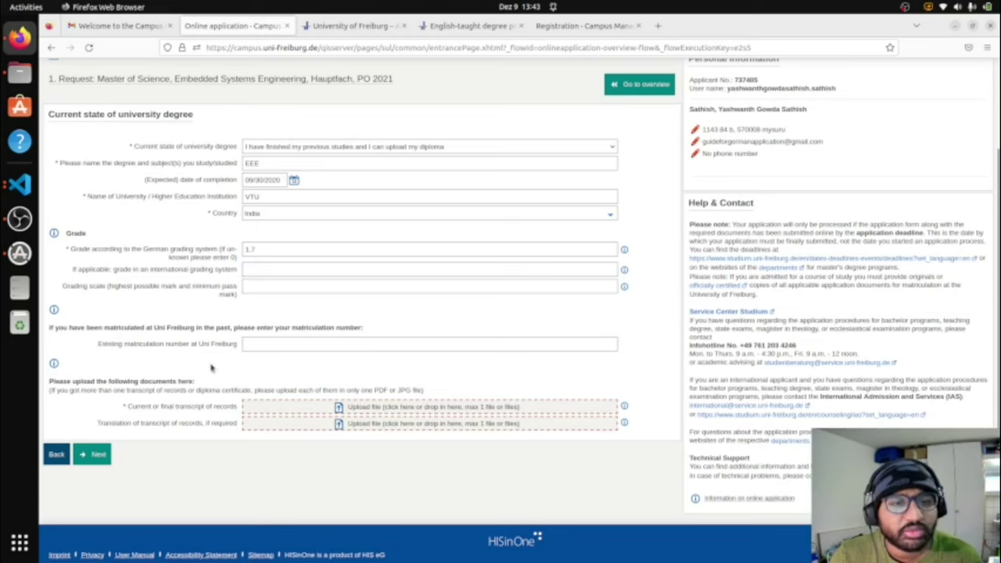
pyautogui.moveTo(69, 329); pyautogui.dragTo(218, 335)
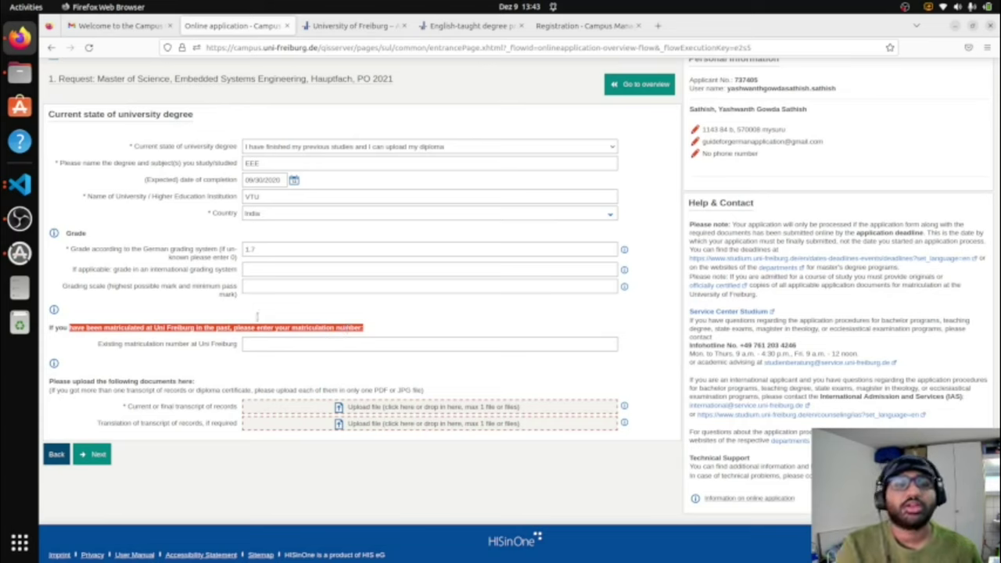
# Step: Upload the updated CV PDF as the current or final transcript of records and continue to the further documents page
pyautogui.click(313, 404)
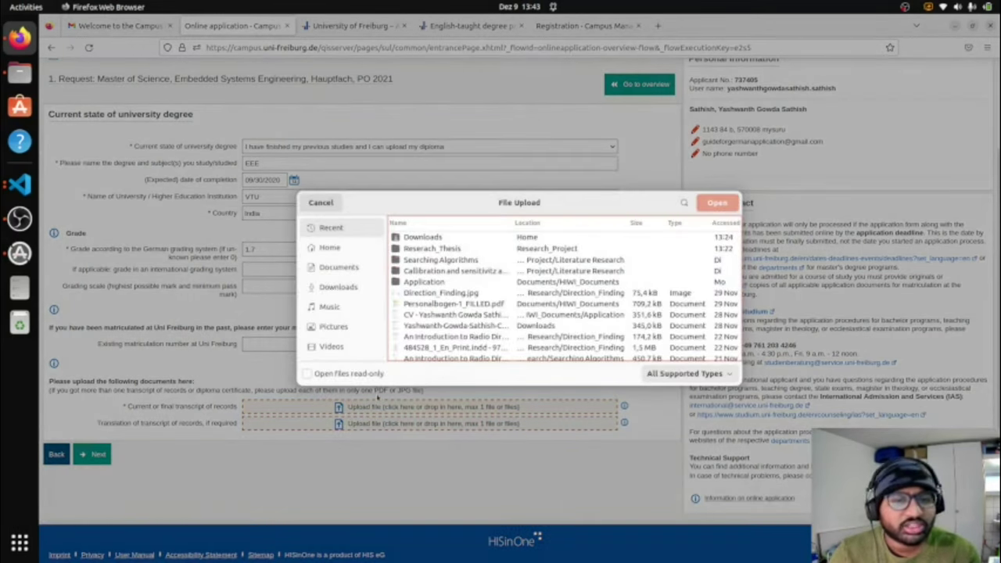
pyautogui.click(410, 314)
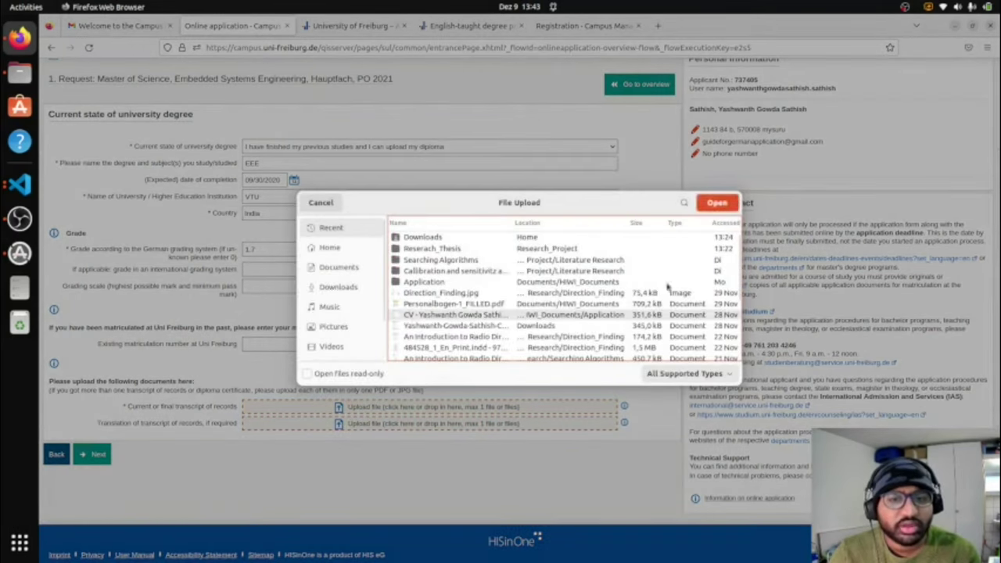
pyautogui.click(714, 203)
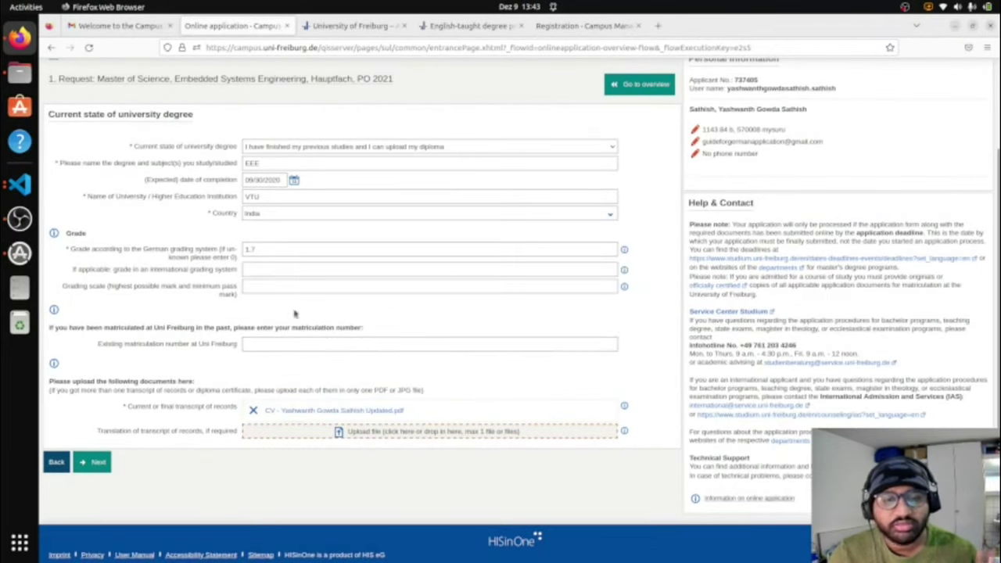
pyautogui.click(98, 464)
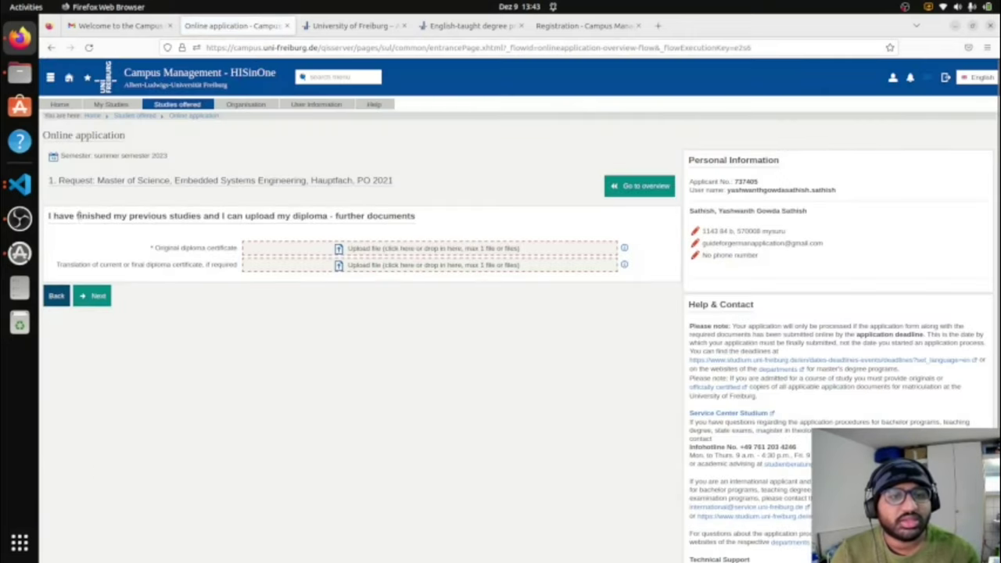
# Step: Upload the CV PDF from the Downloads folder as the original diploma certificate and continue to the APS page
pyautogui.moveTo(76, 216); pyautogui.dragTo(392, 215)
pyautogui.click(470, 220)
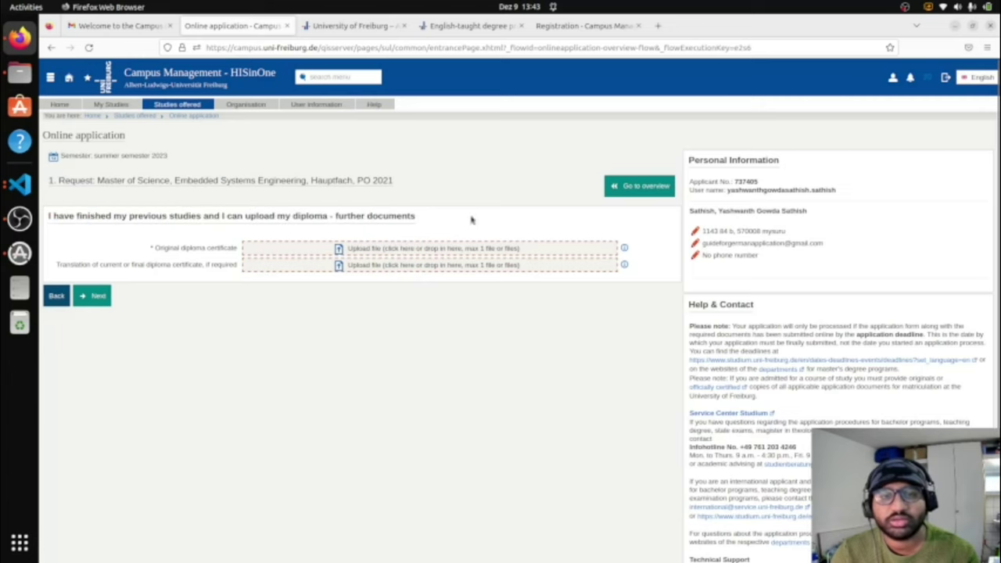
pyautogui.click(435, 250)
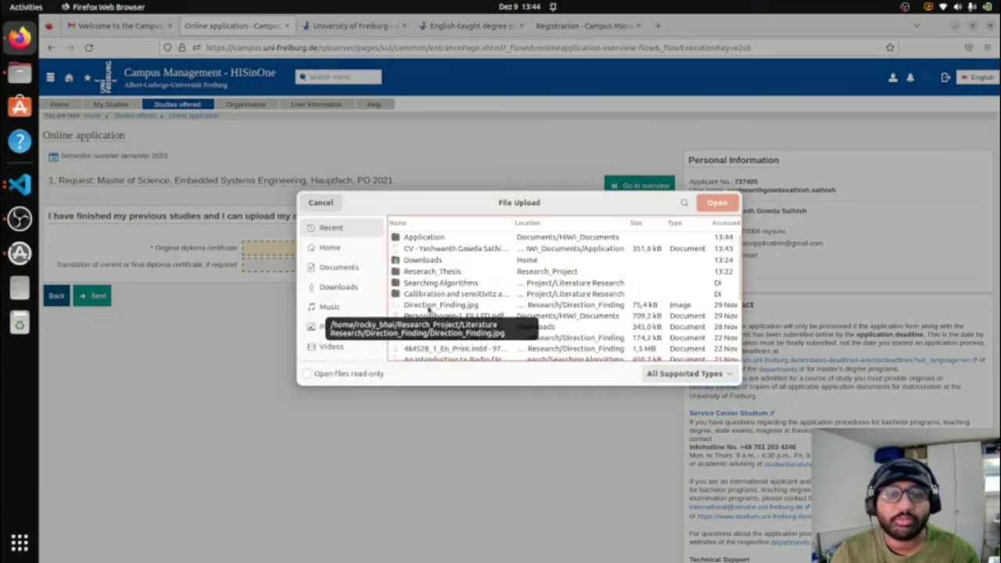
pyautogui.click(442, 327)
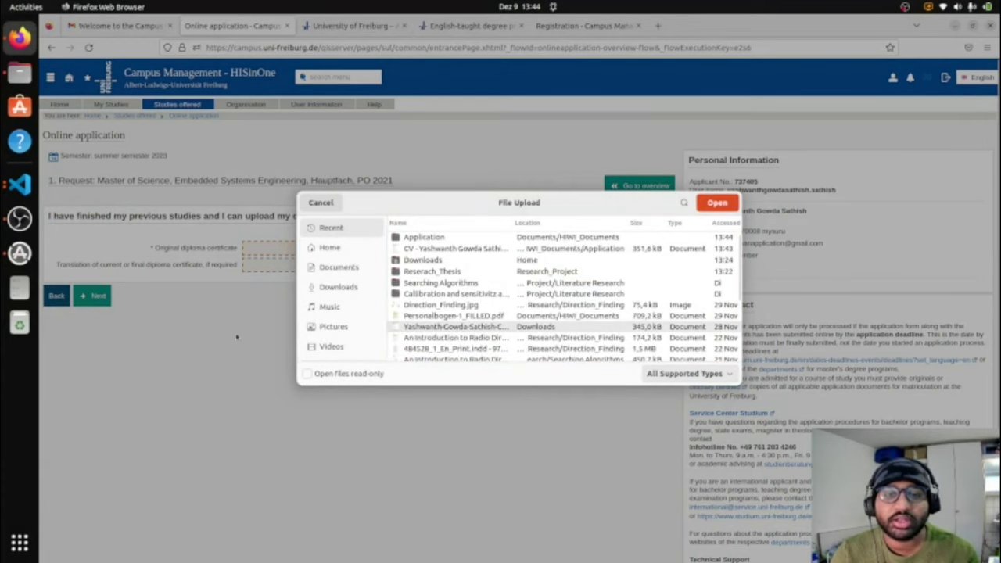
pyautogui.click(713, 204)
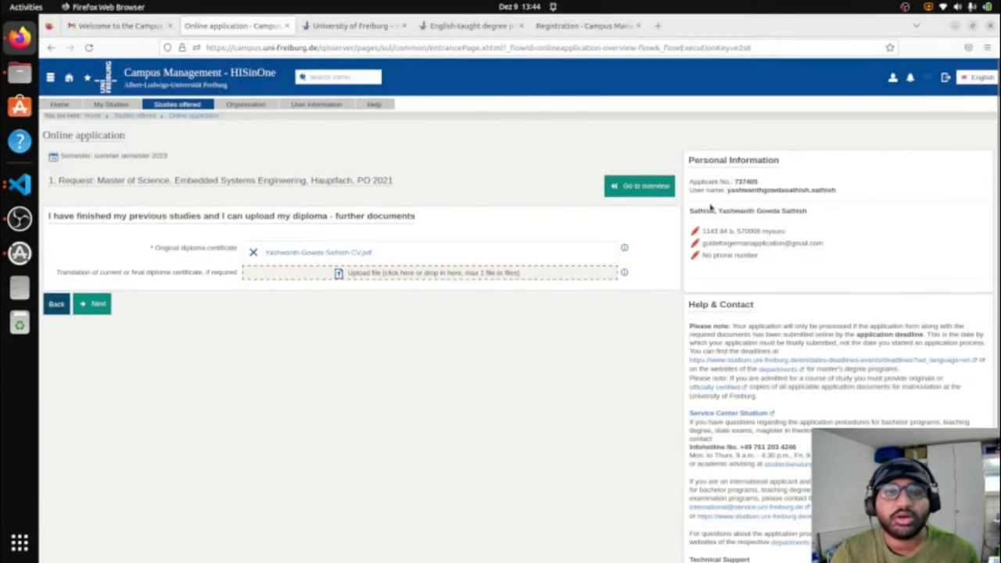
pyautogui.click(94, 305)
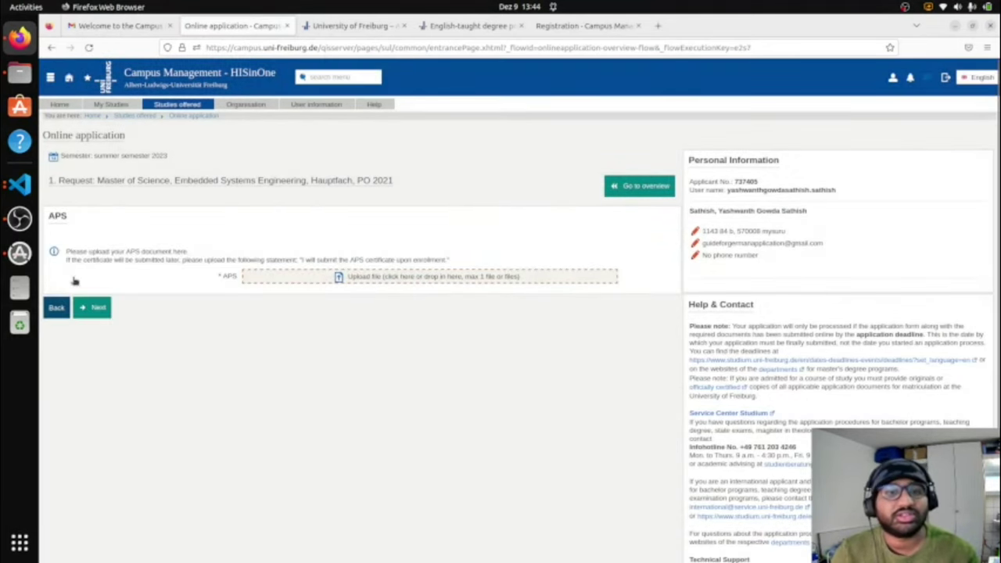
# Step: Upload the updated CV PDF as the APS document and continue to the English language skills page
pyautogui.doubleClick(66, 218)
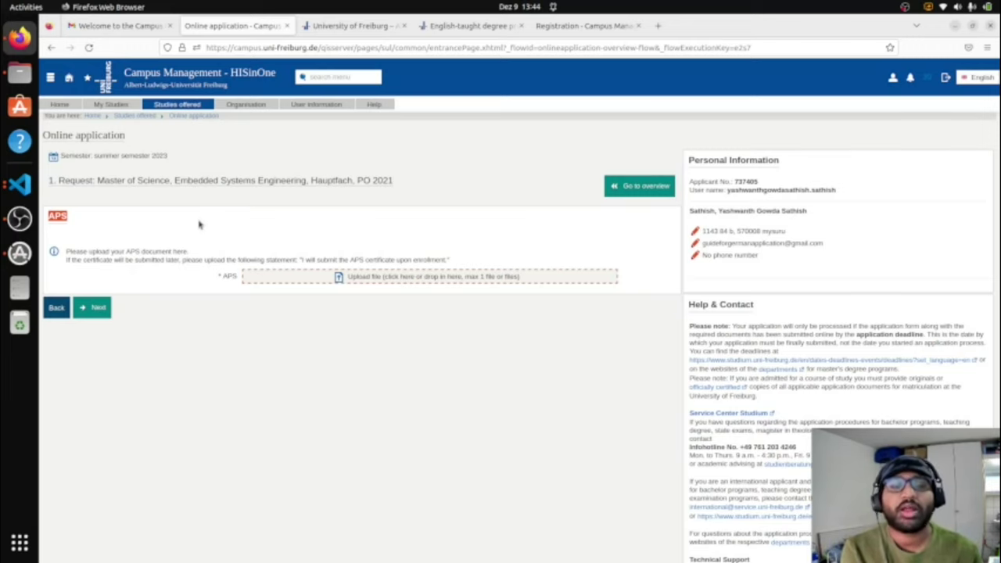
pyautogui.click(422, 278)
pyautogui.scroll(-2, 443, 333)
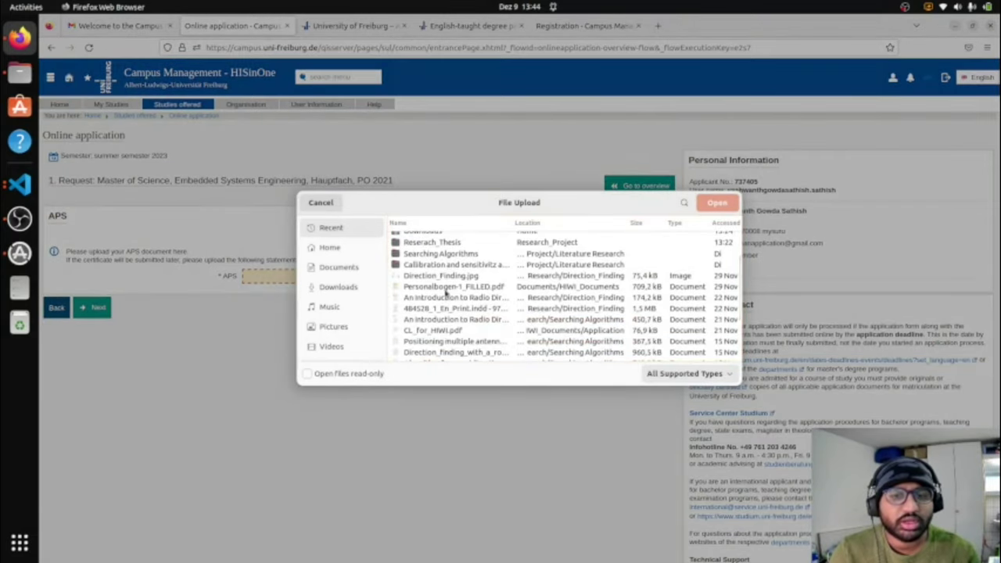
pyautogui.scroll(2, 446, 291)
pyautogui.click(446, 261)
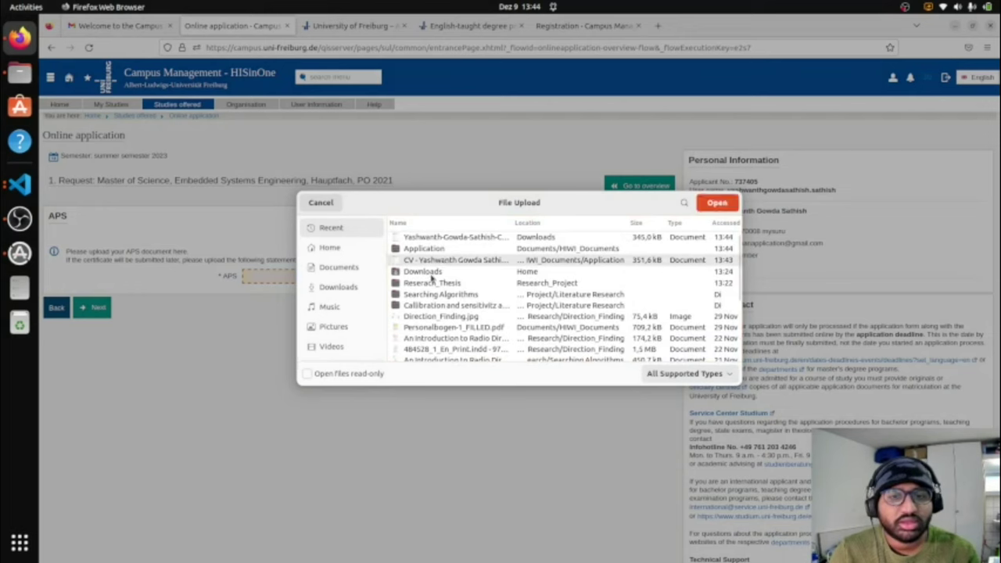
pyautogui.click(716, 203)
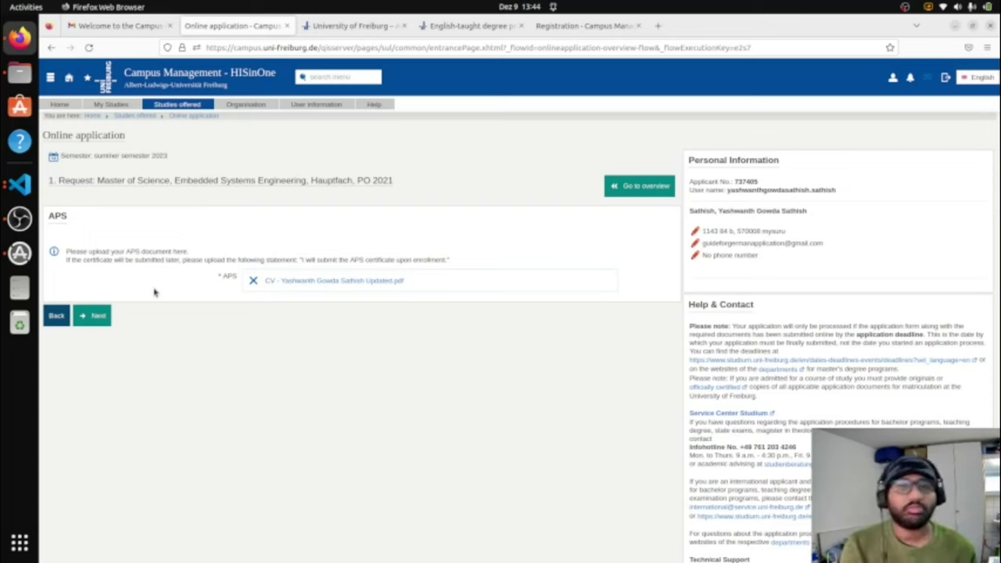
pyautogui.click(102, 316)
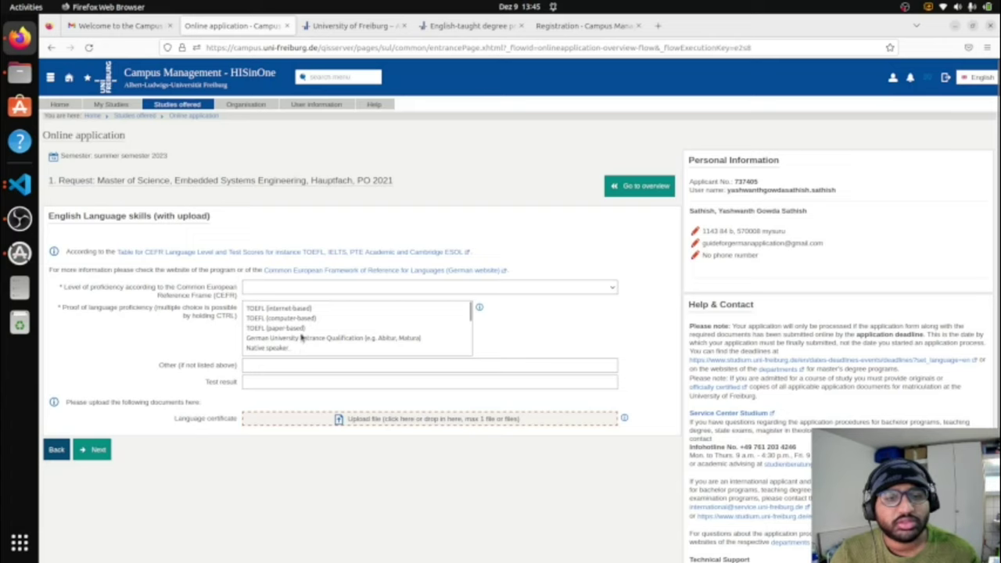
# Step: Choose IELTS as the proof of English language proficiency and set the CEFR level to C1
pyautogui.scroll(-4, 404, 330)
pyautogui.scroll(2, 404, 317)
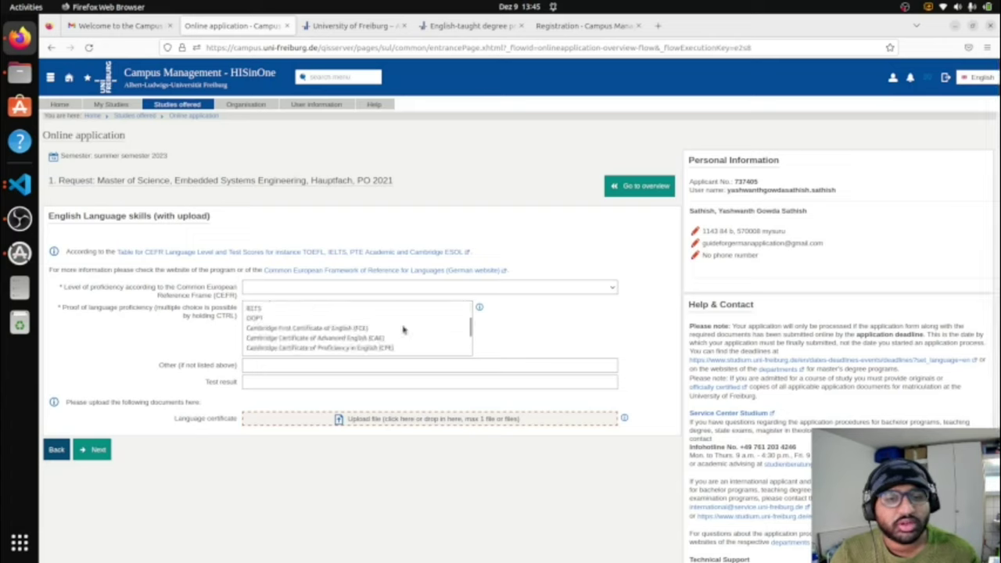
pyautogui.click(315, 309)
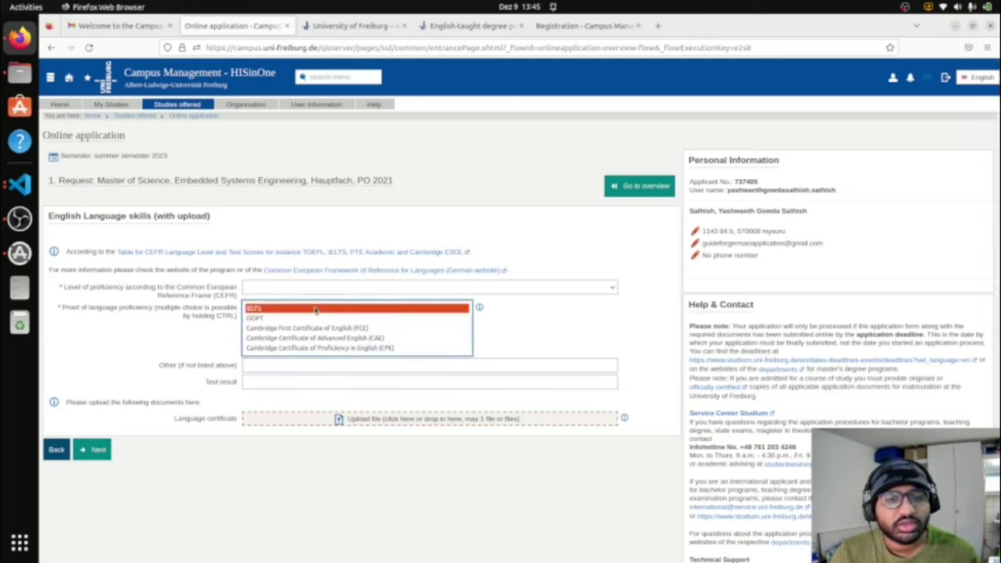
pyautogui.click(559, 318)
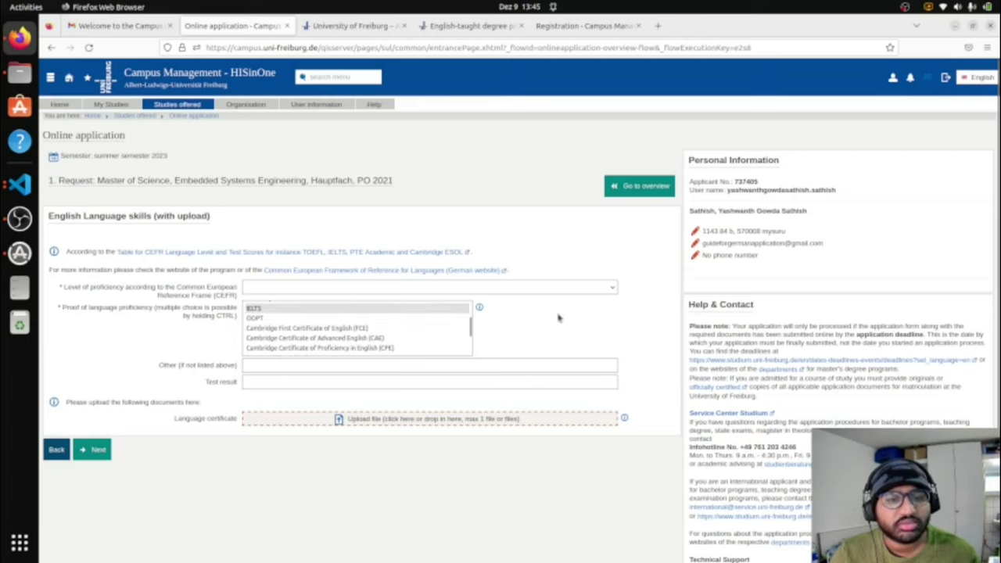
pyautogui.click(403, 315)
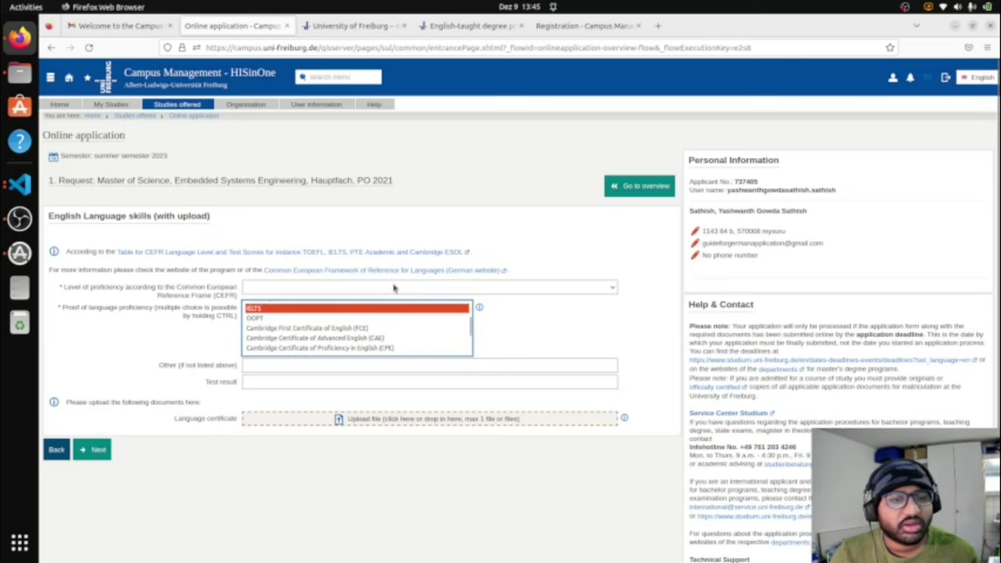
pyautogui.click(395, 287)
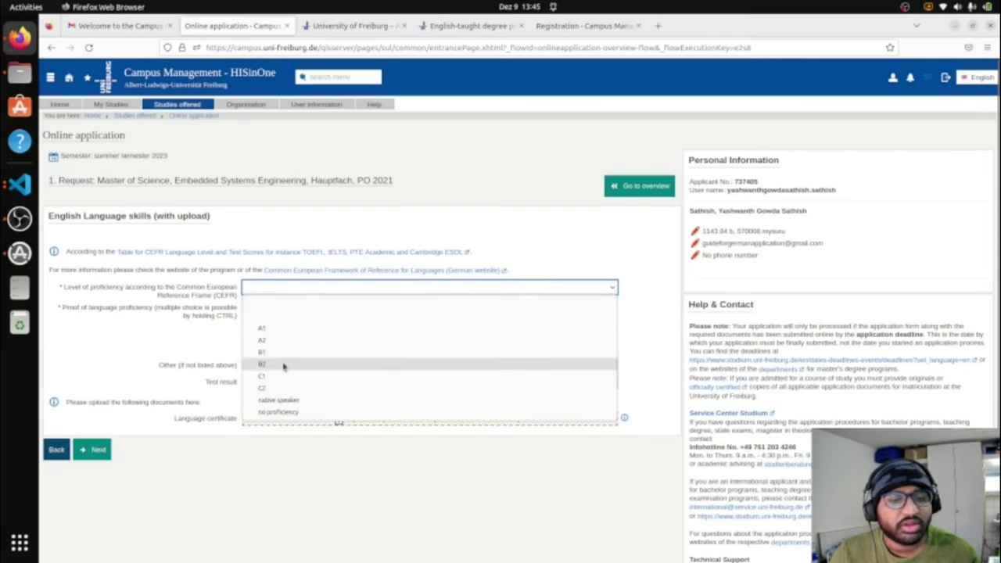
pyautogui.click(278, 379)
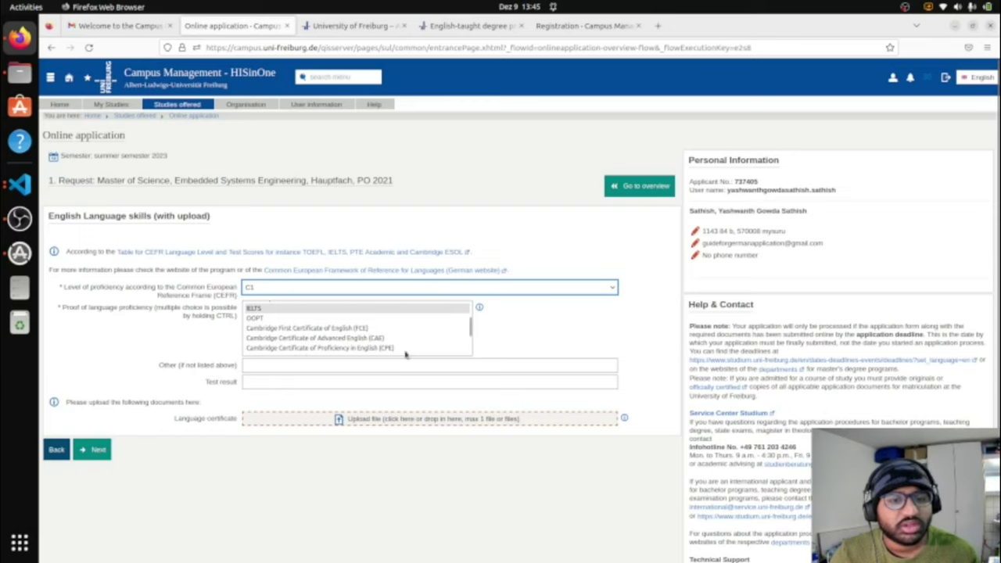
pyautogui.moveTo(470, 325); pyautogui.dragTo(470, 352)
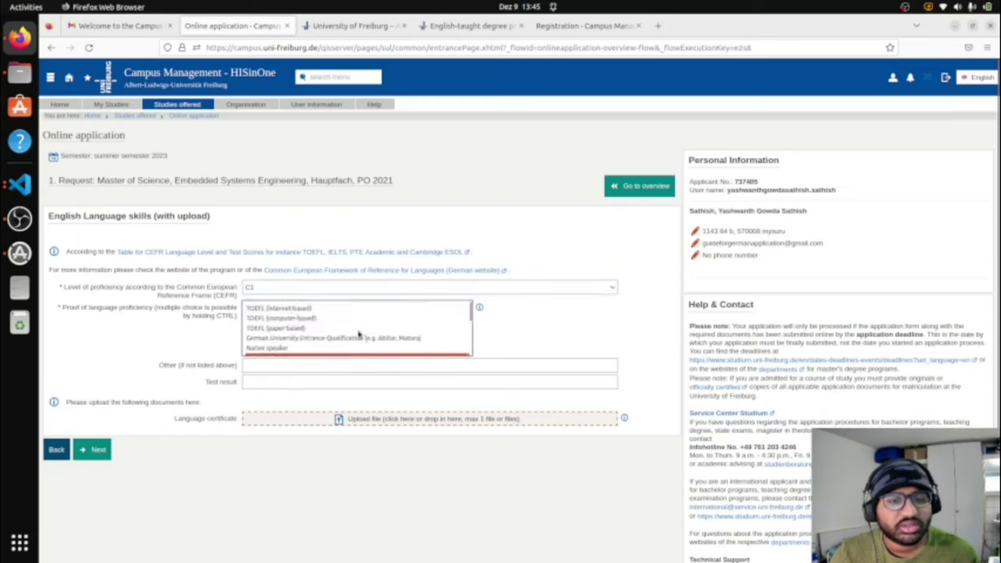
pyautogui.scroll(3, 327, 342)
pyautogui.scroll(-3, 326, 341)
pyautogui.scroll(2, 328, 341)
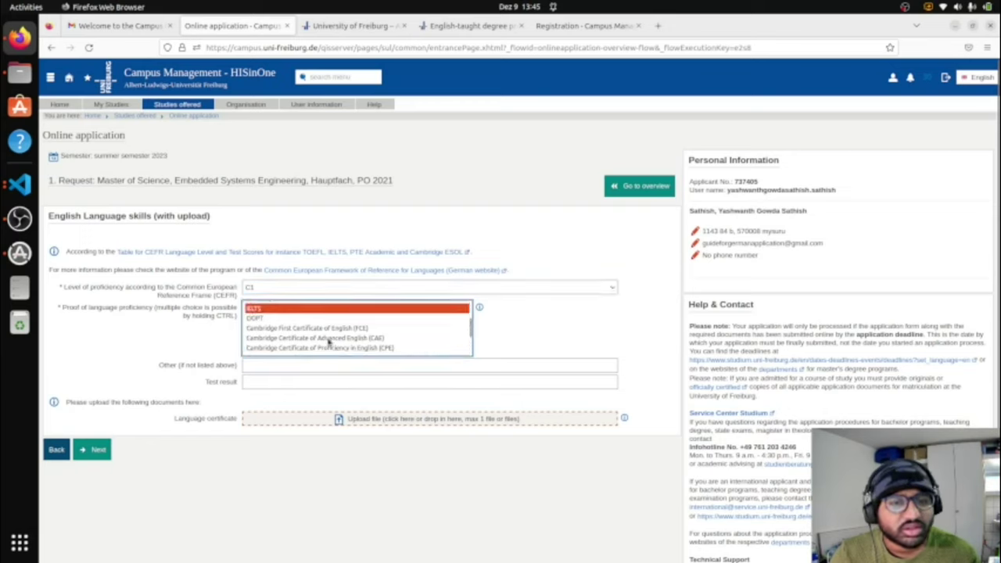
pyautogui.click(601, 336)
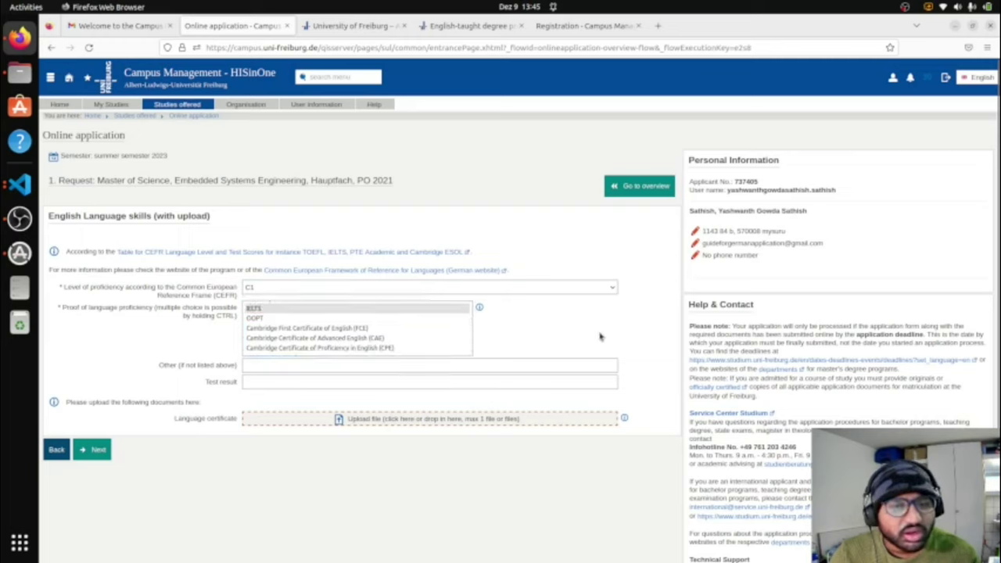
# Step: Enter 7.5 as the English test result, attach the updated CV PDF as the language certificate, and continue to German proficiency
pyautogui.click(256, 381)
pyautogui.write('7.5')
pyautogui.click(387, 420)
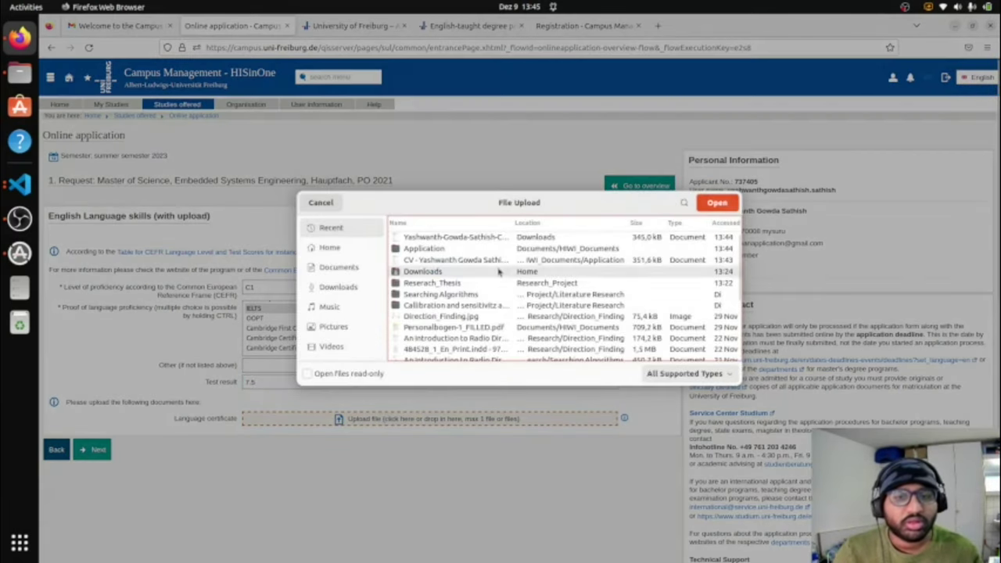
pyautogui.click(500, 261)
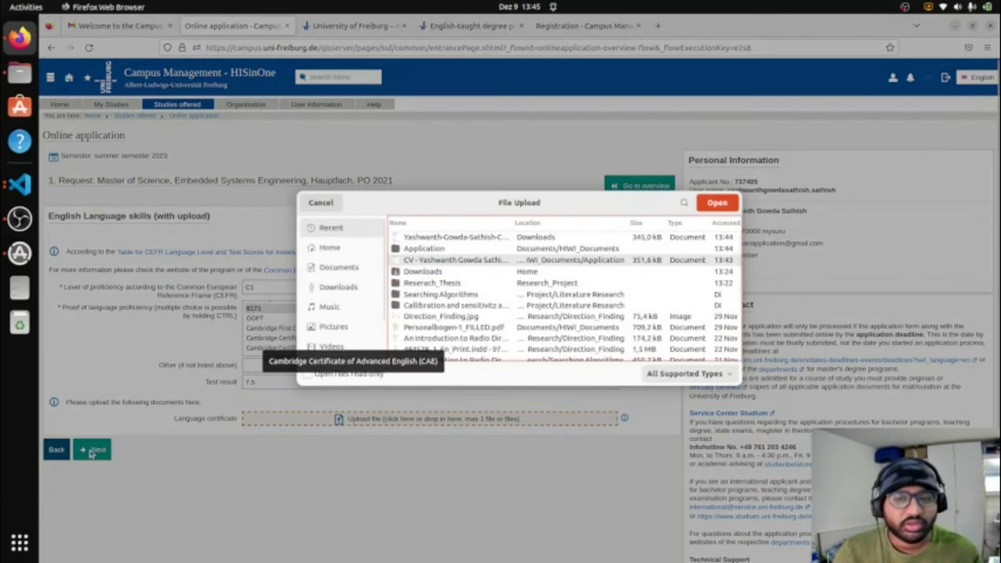
pyautogui.click(715, 205)
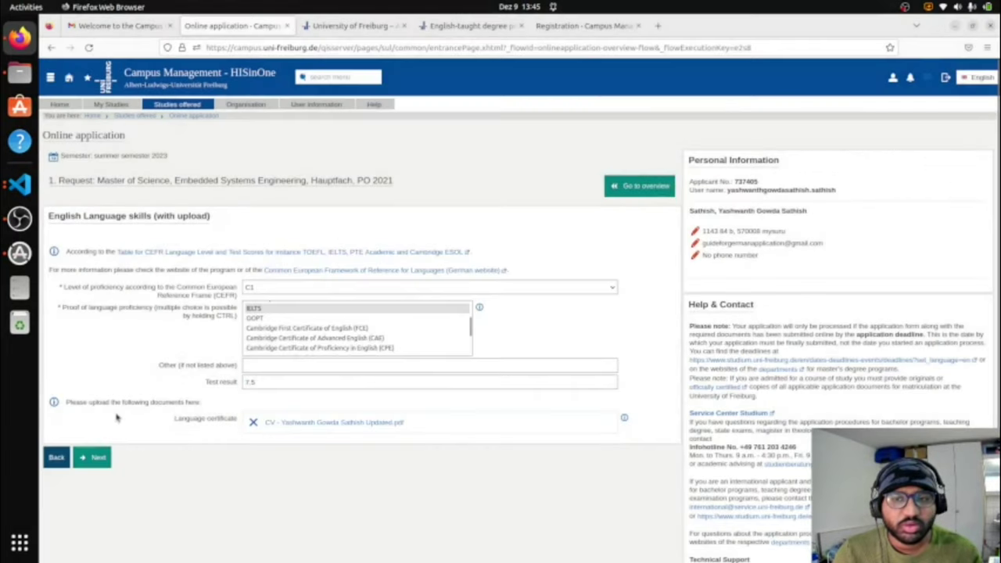
pyautogui.click(100, 458)
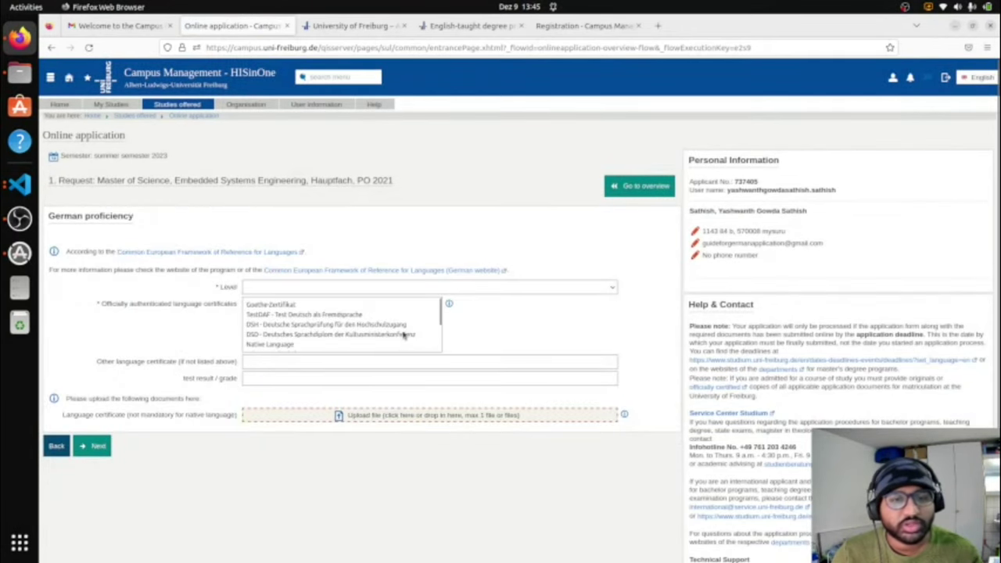
# Step: Select Goethe-Zertifikat as the officially authenticated German language certificate
pyautogui.scroll(-2, 401, 334)
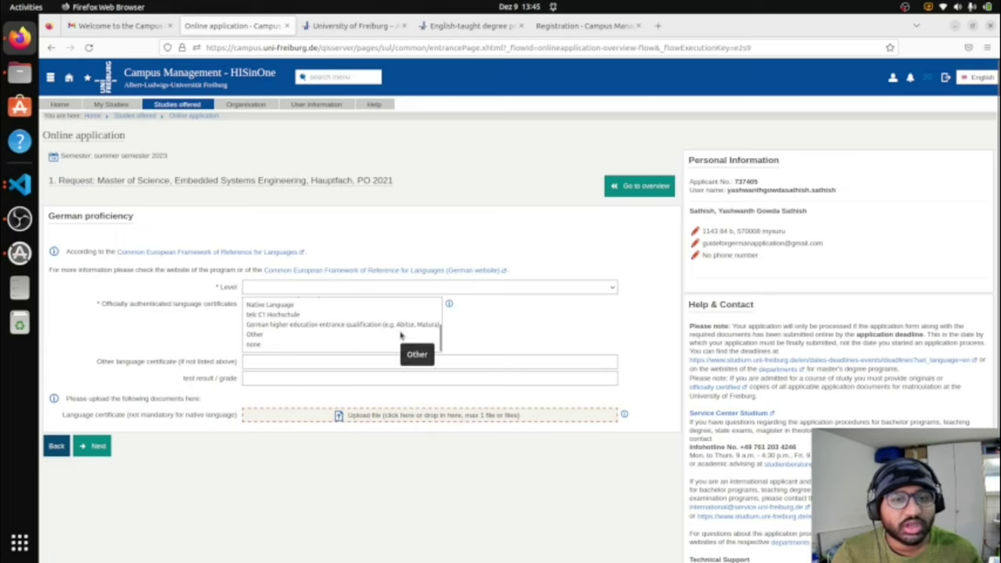
pyautogui.scroll(2, 399, 333)
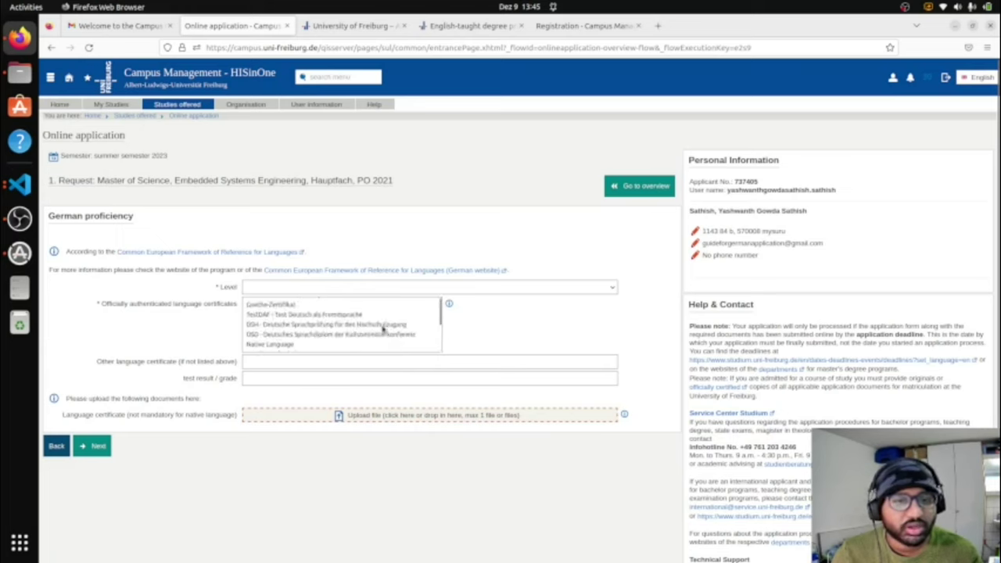
pyautogui.click(271, 305)
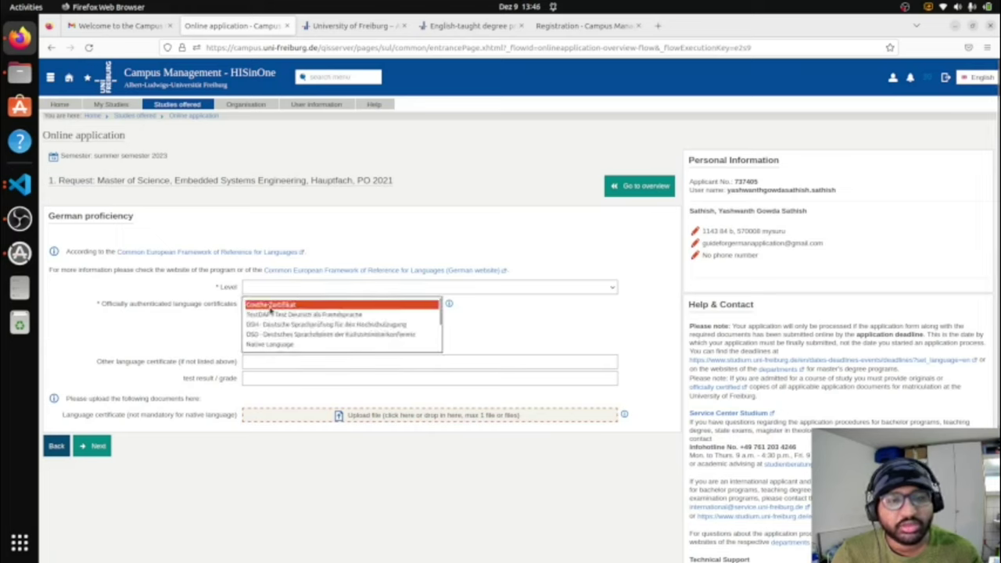
# Step: Set the German proficiency level to B1 and enter 65 as the German test result
pyautogui.click(274, 288)
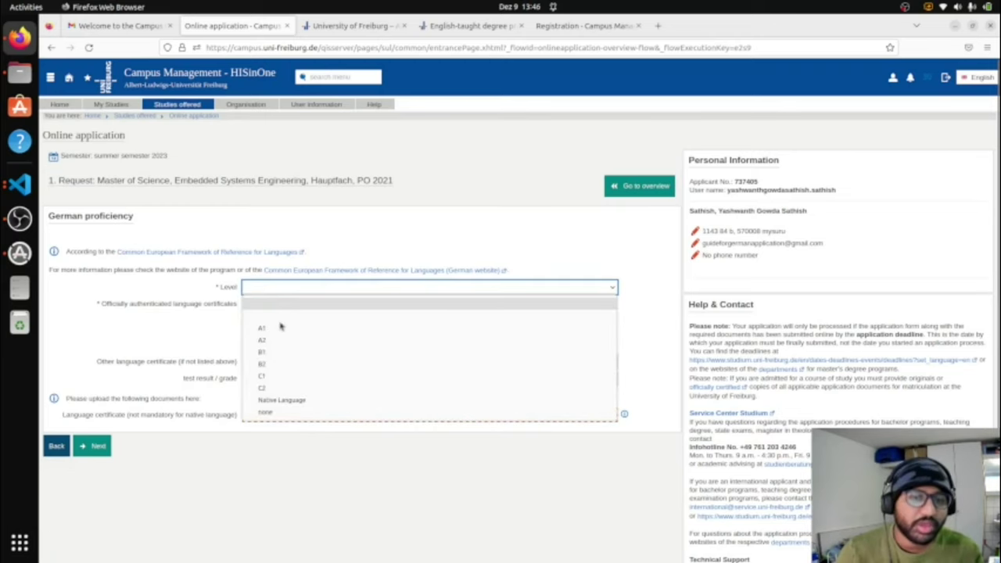
pyautogui.click(278, 352)
pyautogui.click(300, 380)
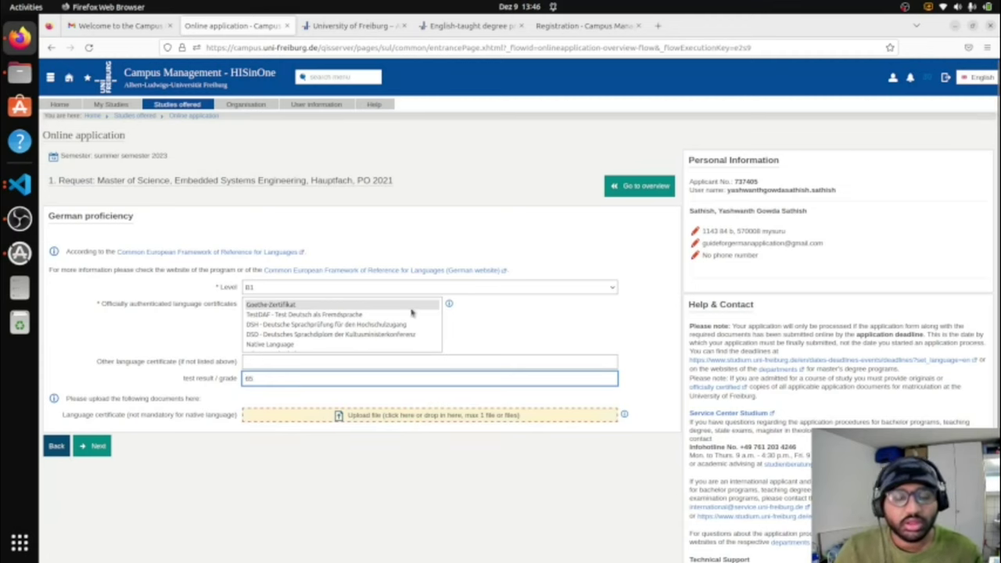
# Step: Attach the updated CV PDF as the German language certificate and continue to the Documents page
pyautogui.click(352, 420)
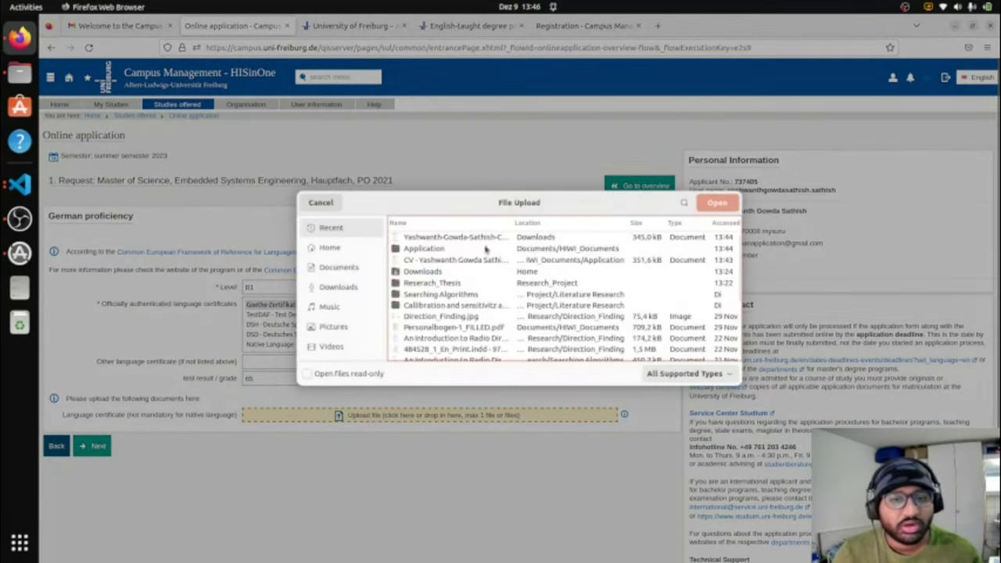
pyautogui.click(482, 257)
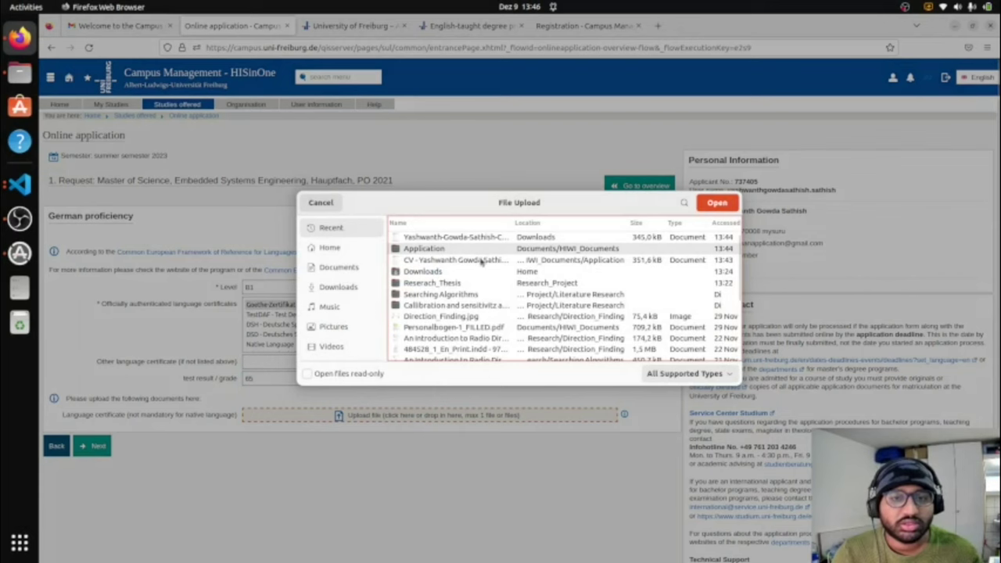
pyautogui.click(710, 206)
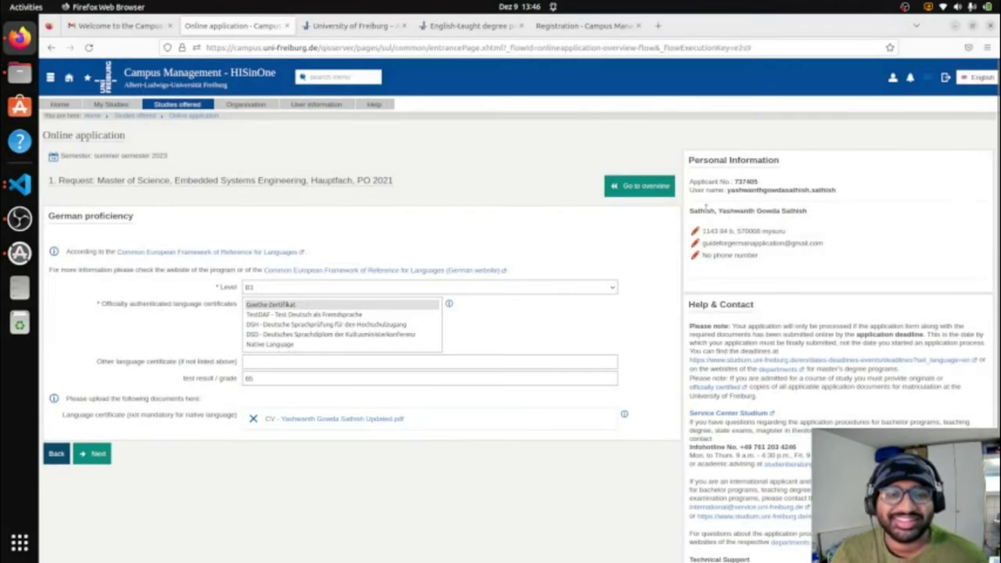
pyautogui.click(93, 454)
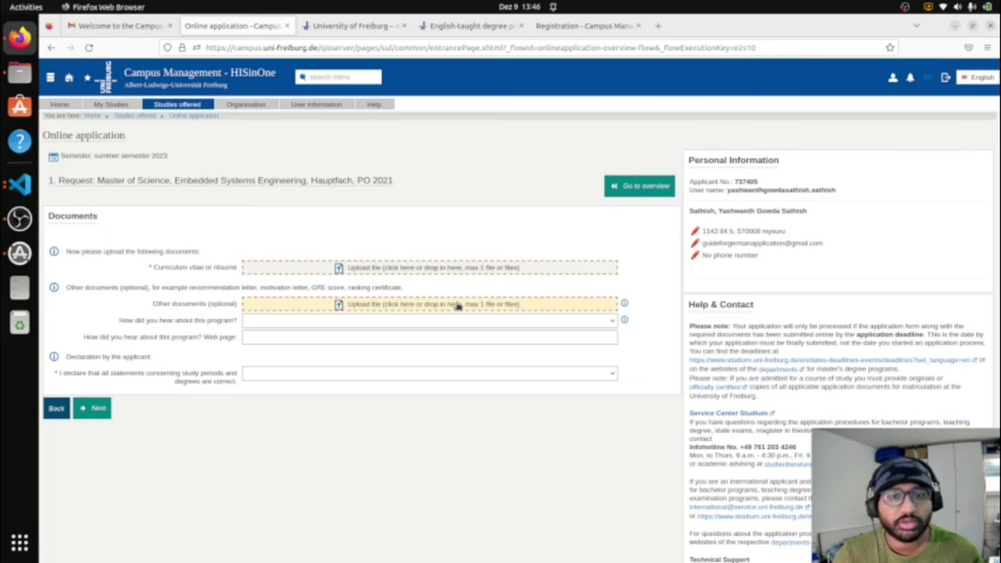
# Step: Upload the updated CV PDF as the curriculum vitae and try to continue to the next page
pyautogui.click(468, 270)
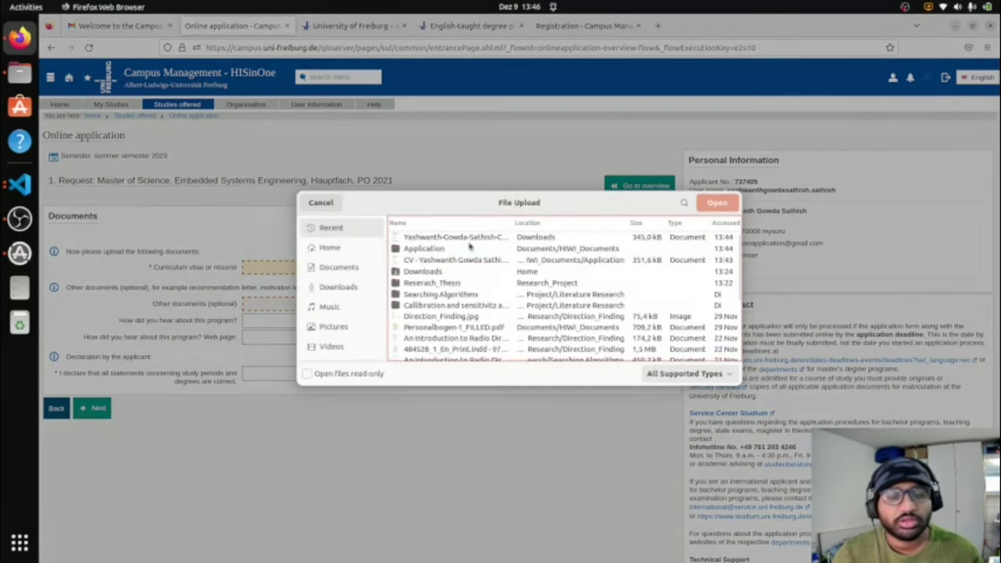
pyautogui.click(461, 264)
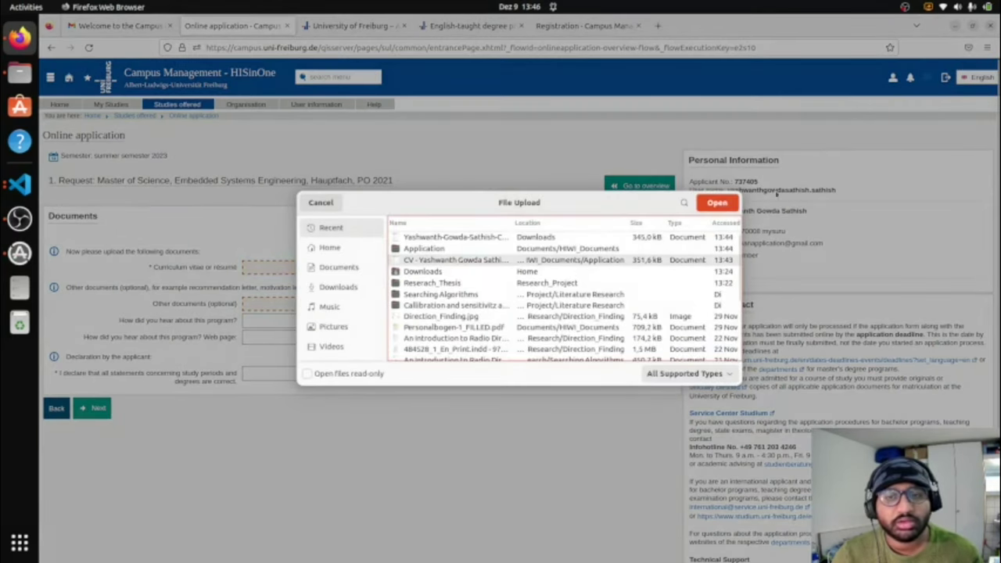
pyautogui.click(717, 203)
pyautogui.click(94, 416)
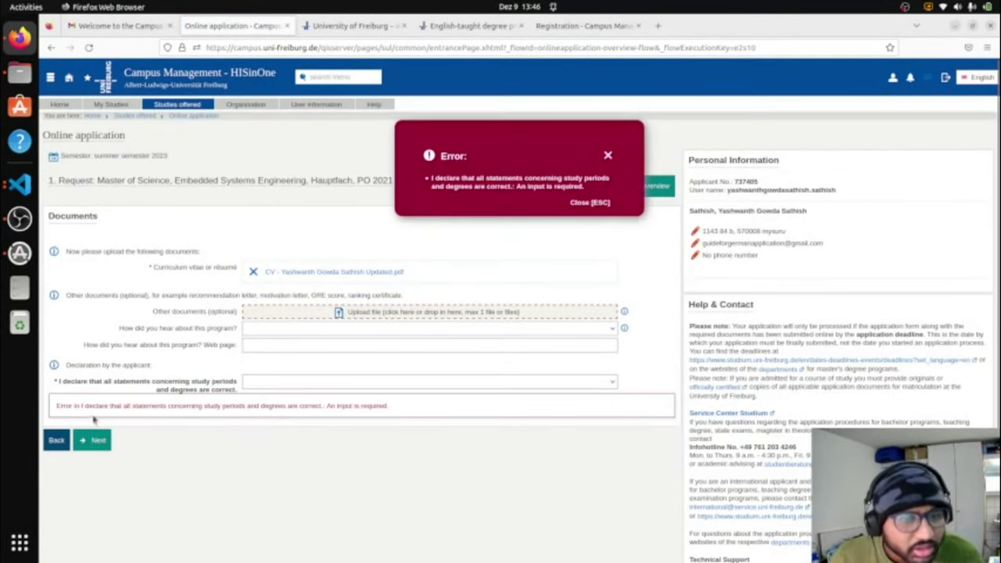
# Step: Answer Yes to the declaration that the study periods and degrees are correct, and continue to the data confirmation page
pyautogui.click(306, 381)
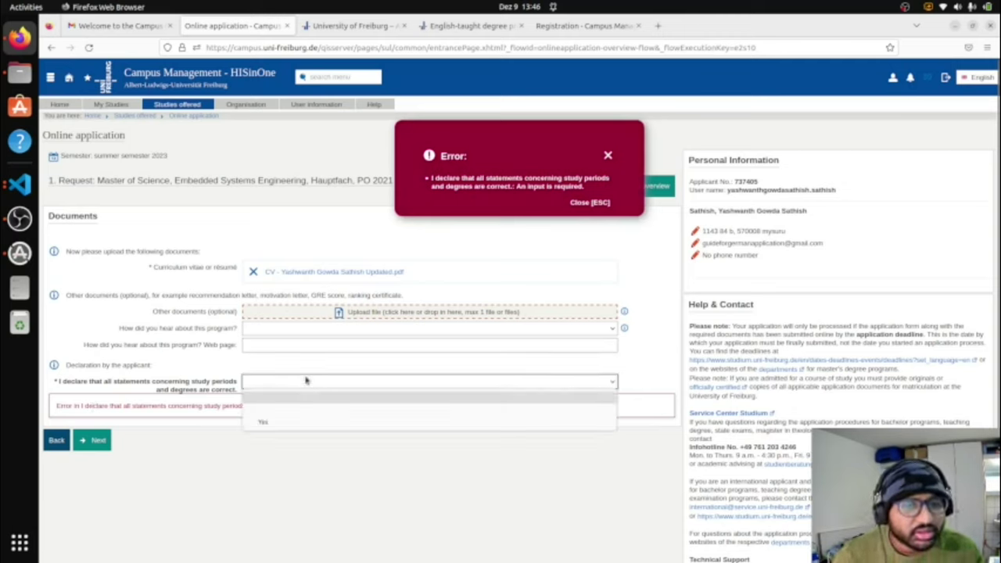
pyautogui.click(276, 422)
pyautogui.click(92, 441)
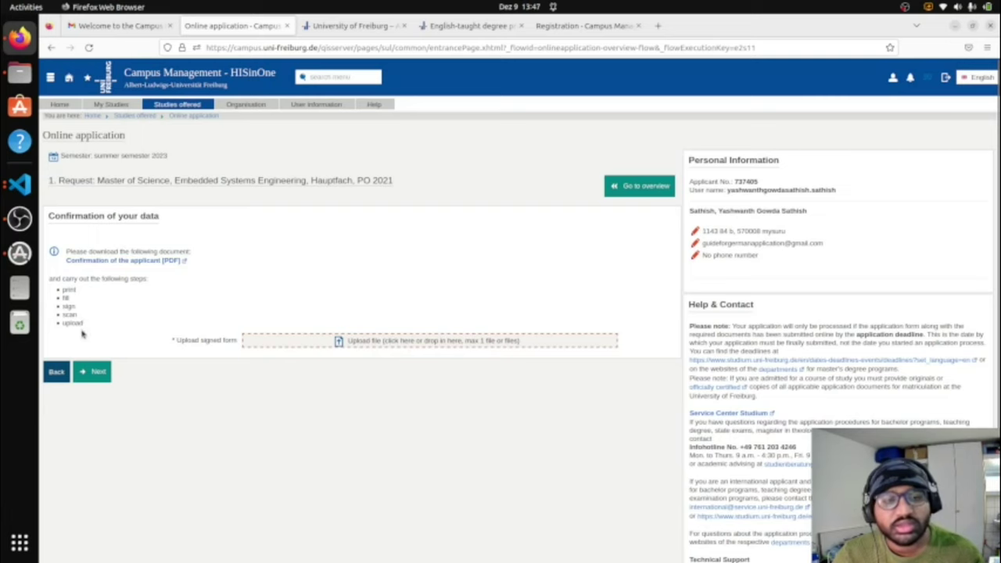
# Step: Upload the updated CV PDF as the signed applicant confirmation form and continue to the application review
pyautogui.moveTo(91, 336); pyautogui.dragTo(47, 264)
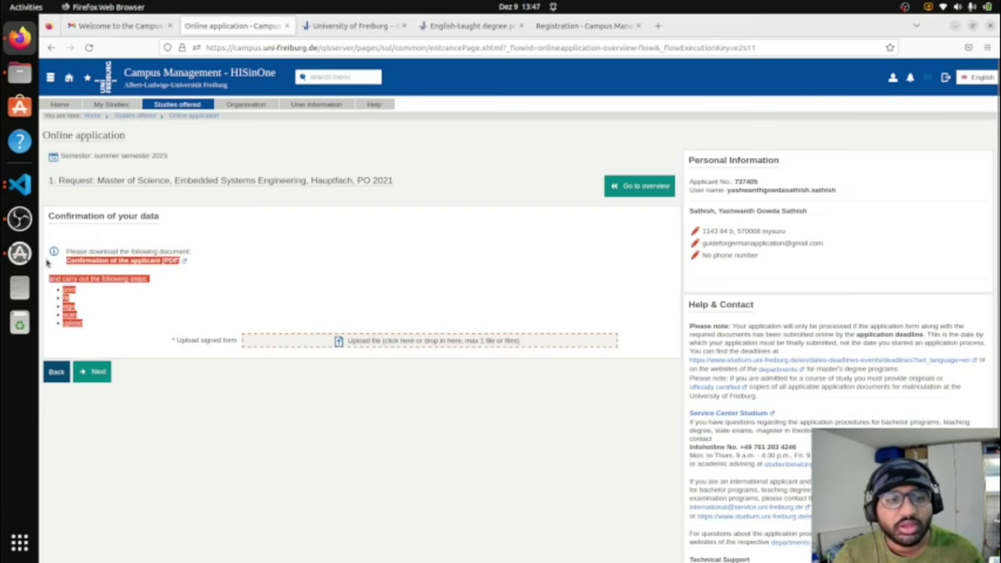
pyautogui.click(334, 296)
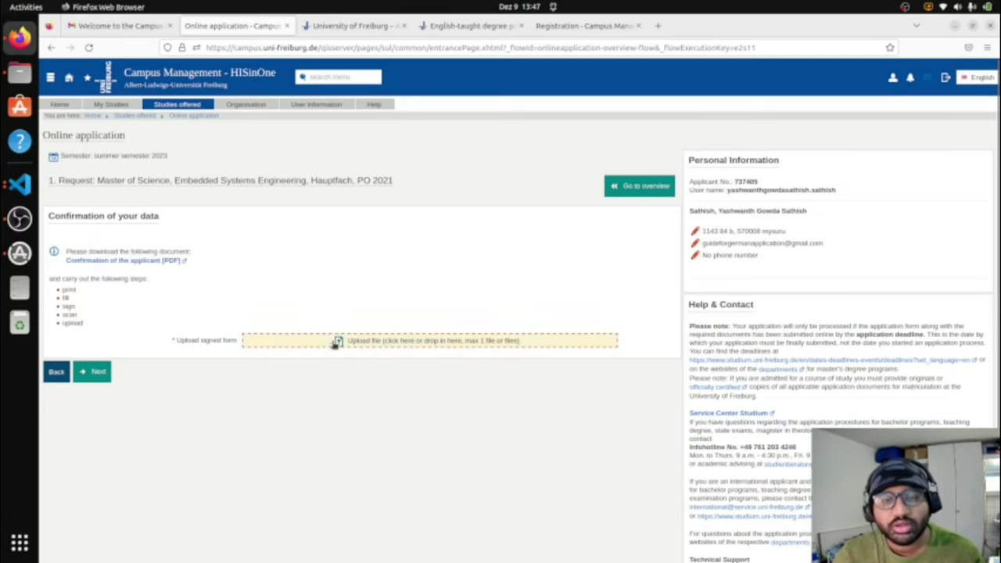
pyautogui.click(335, 343)
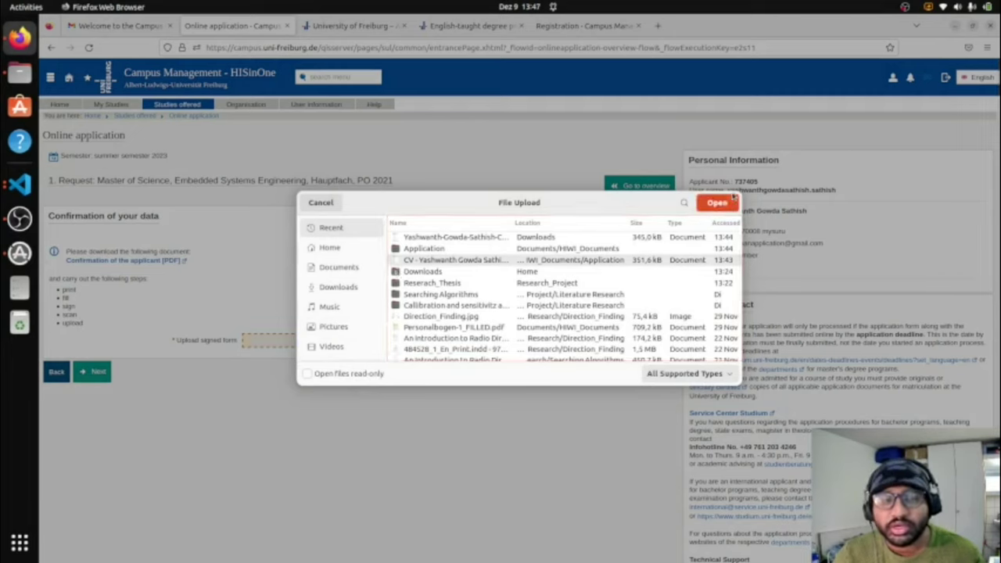
pyautogui.click(729, 205)
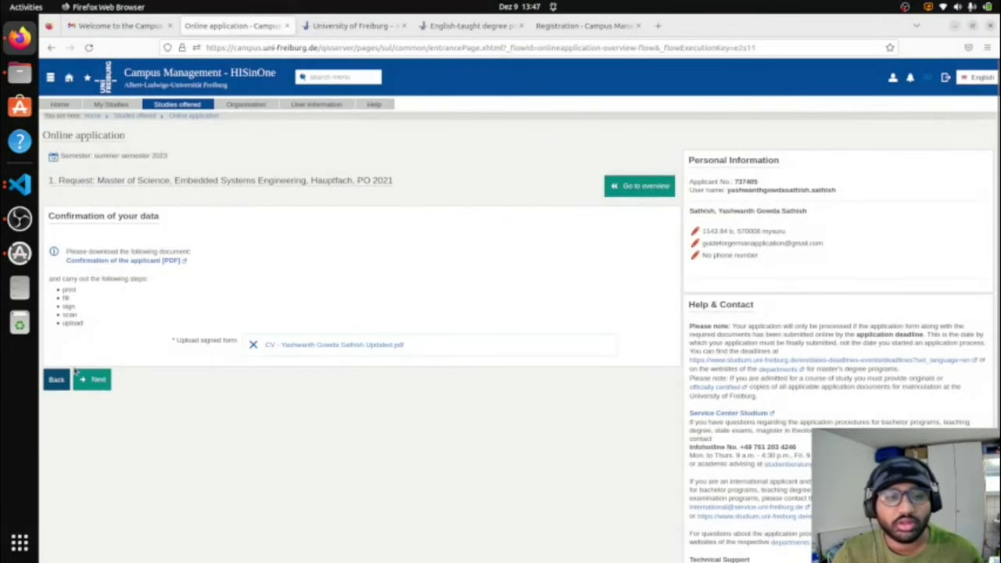
pyautogui.click(97, 380)
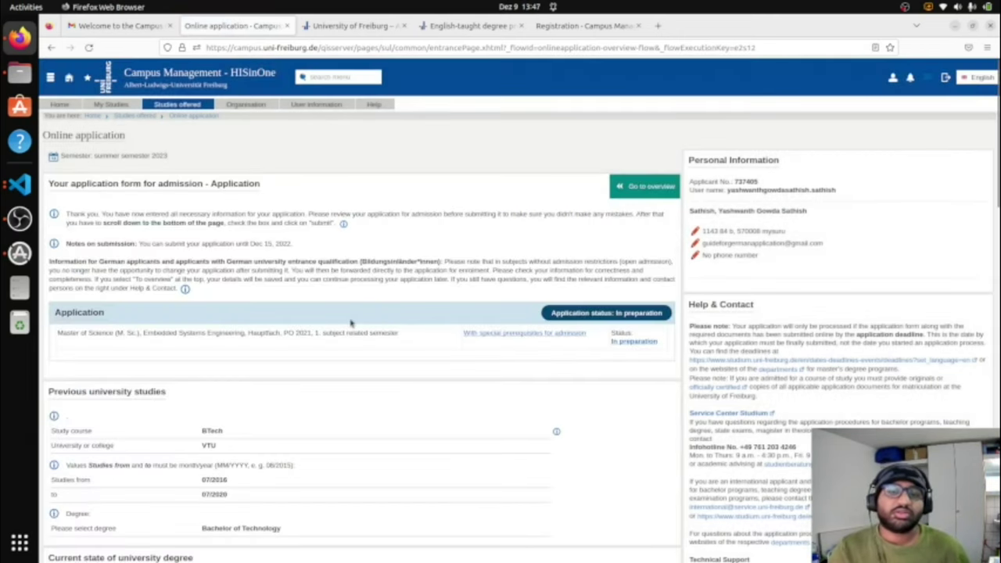
# Step: Confirm that the provided information is correct and submit the application for admission
pyautogui.scroll(-15, 351, 320)
pyautogui.scroll(-2, 351, 331)
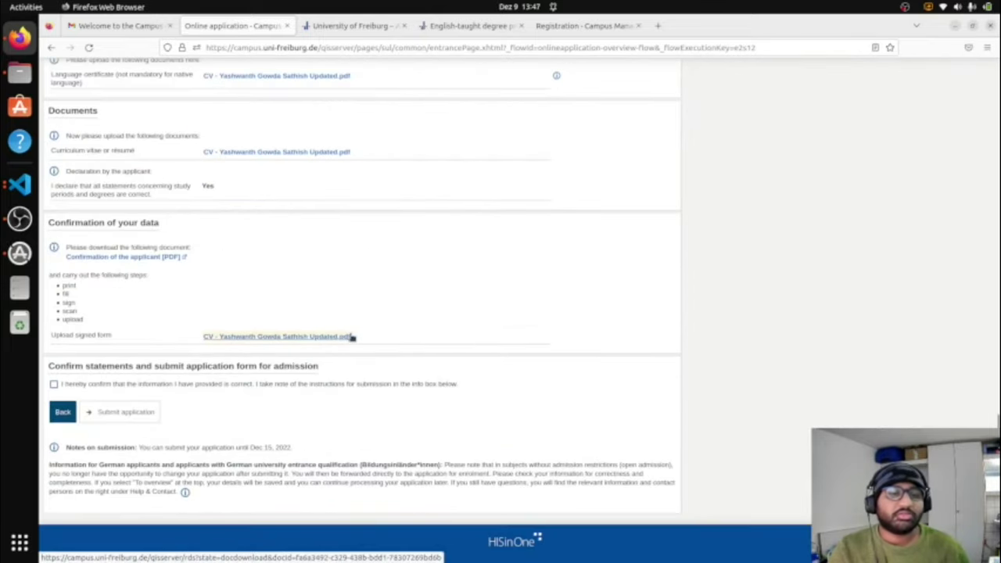
pyautogui.click(84, 384)
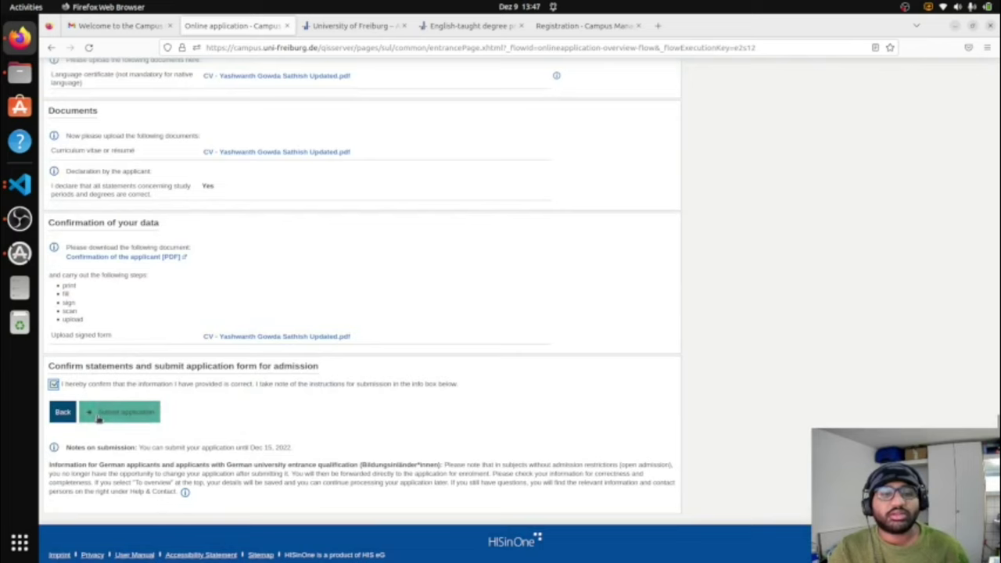
pyautogui.click(98, 417)
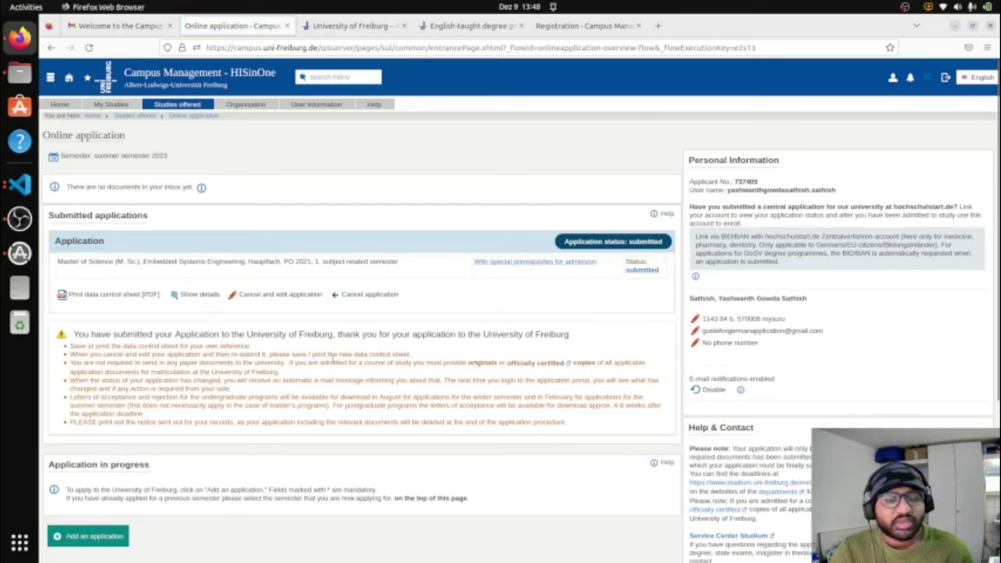
# Step: Cancel the submitted Embedded Systems Engineering application and confirm withdrawing the request
pyautogui.click(345, 295)
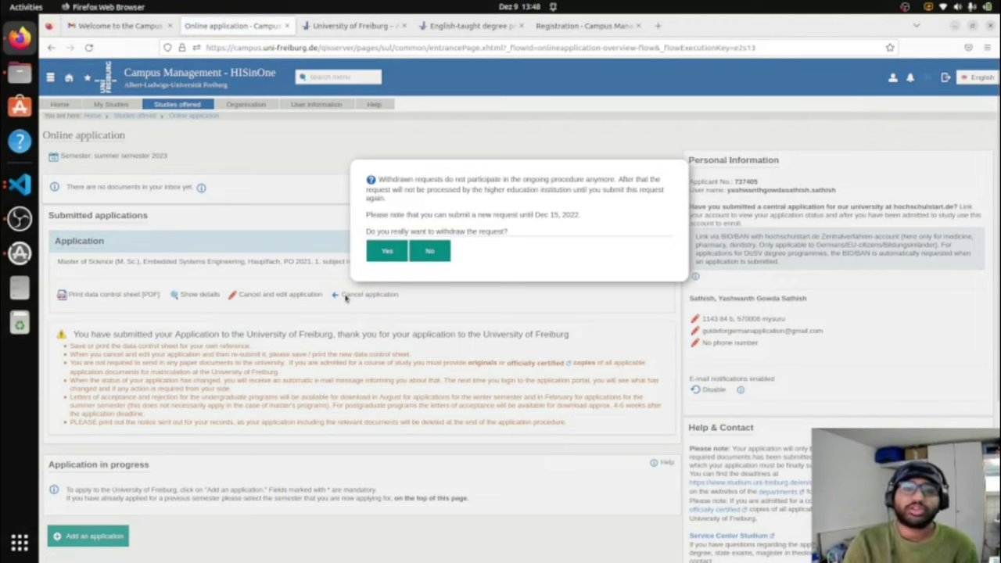
pyautogui.click(384, 257)
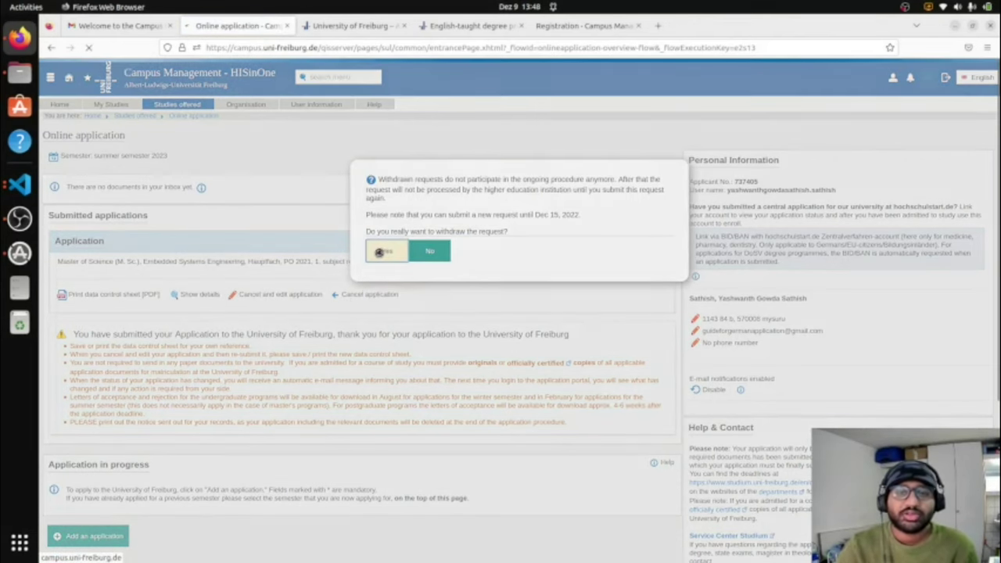